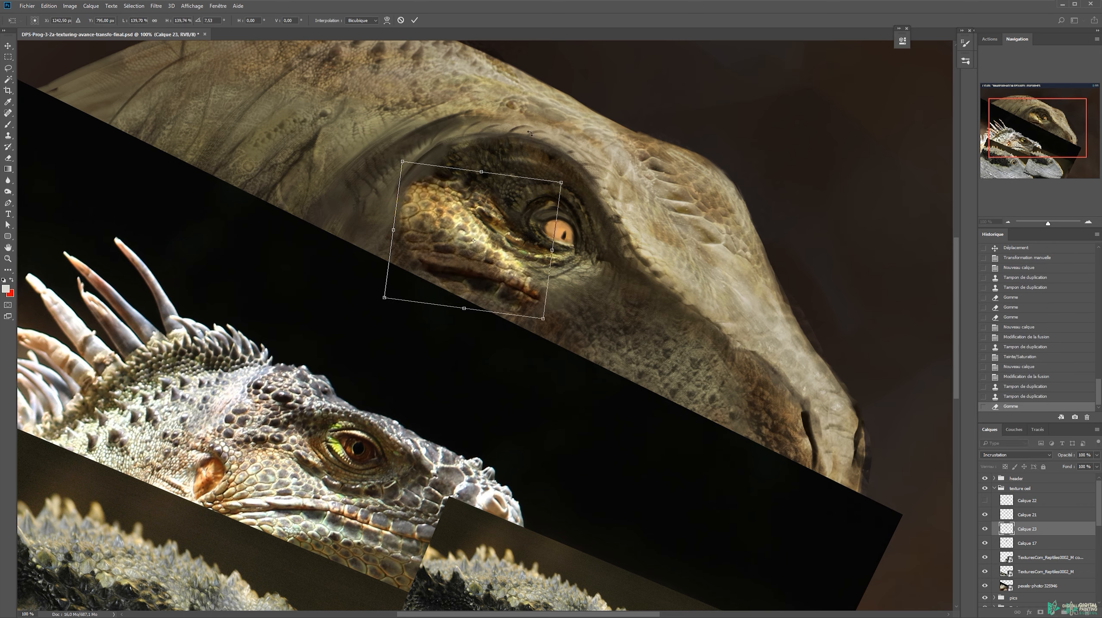
Step: Apply the transform of the scaly skin patch placed beside the reptile's eye
key(Return)
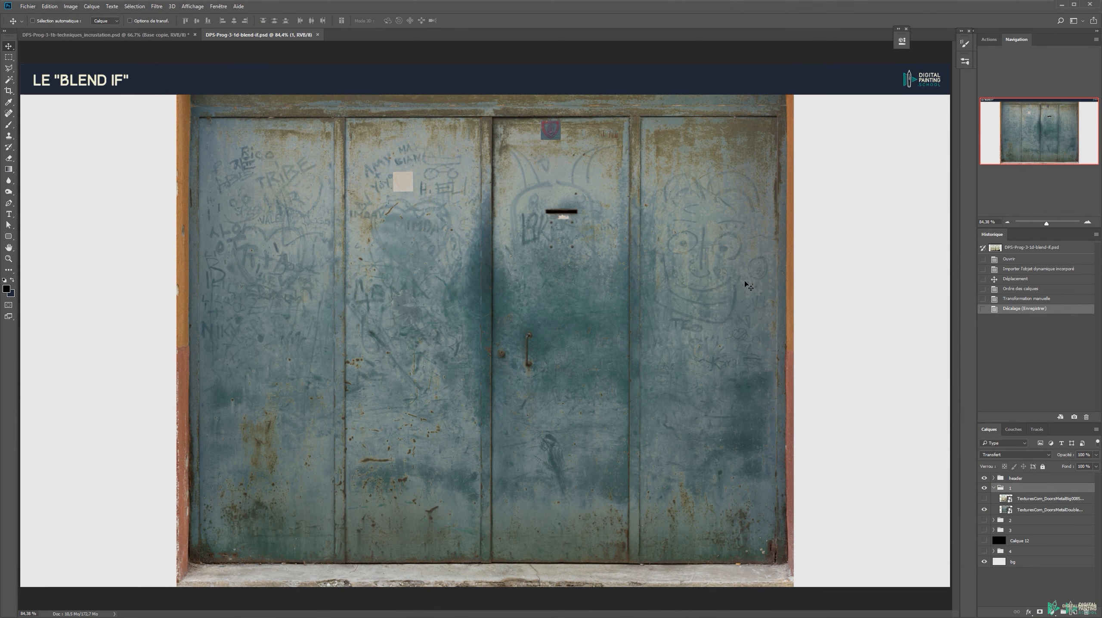
Step: Show and select the TexturesCom_DoorsMetalBig0085 texture layer above the blue door texture in group 1
click(1041, 509)
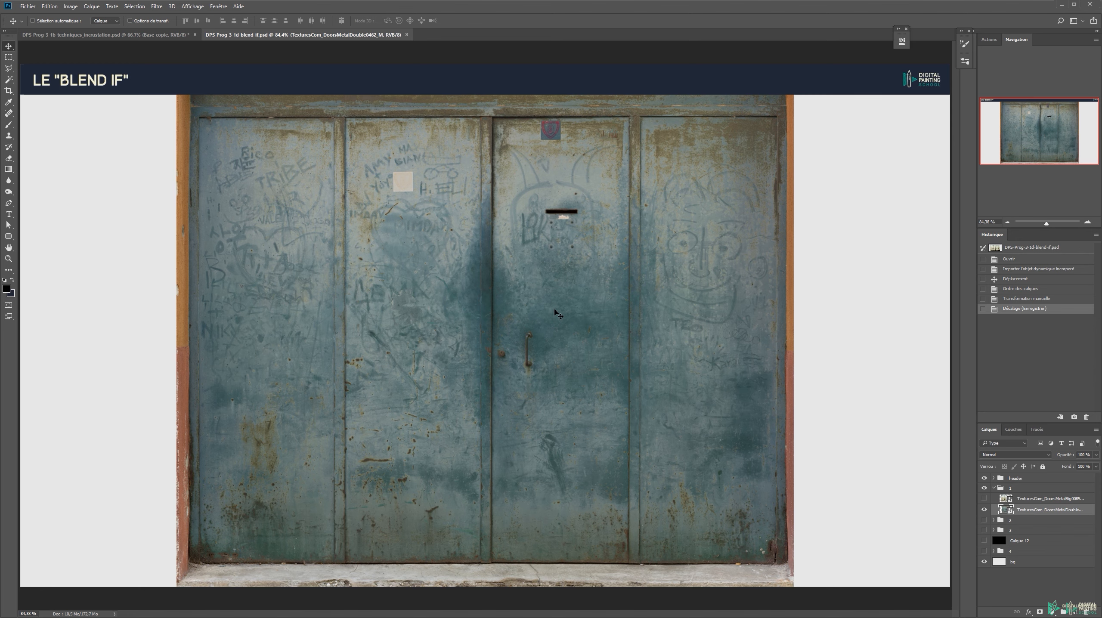
click(1049, 499)
click(985, 499)
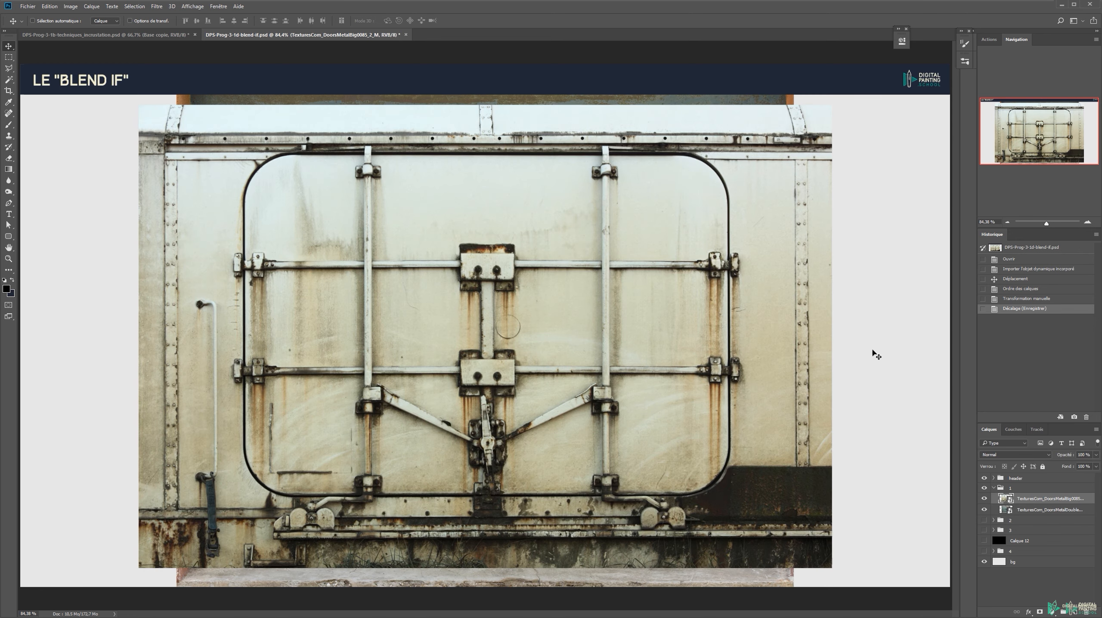
mouse_move(449, 264)
mouse_down()
mouse_move(493, 270)
mouse_move(448, 264)
mouse_up()
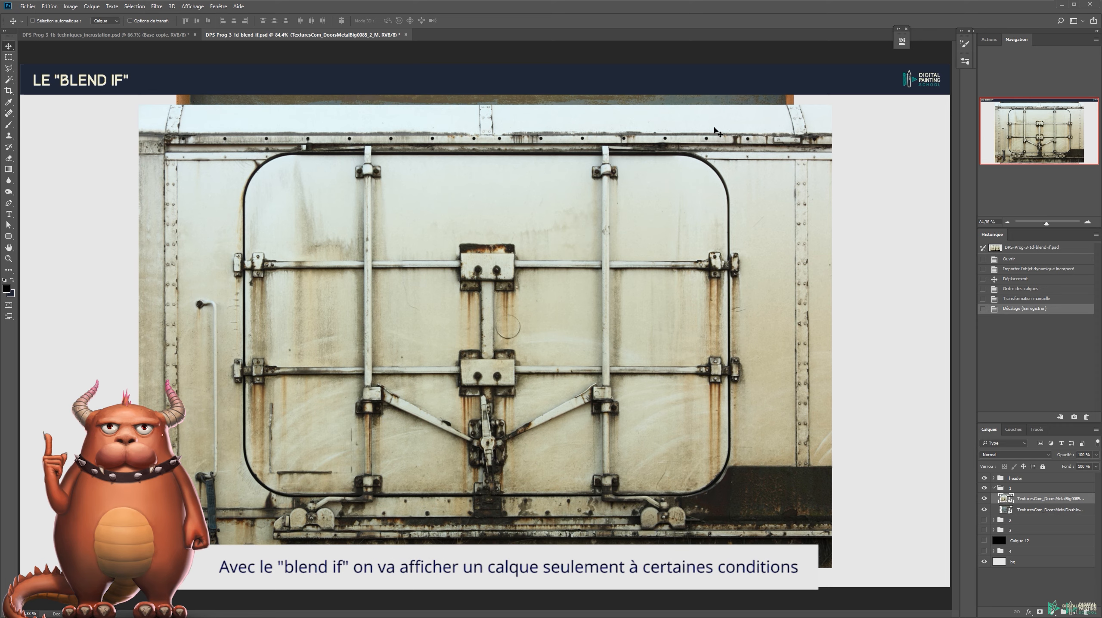
drag(656, 211, 630, 205)
key(ctrl+z)
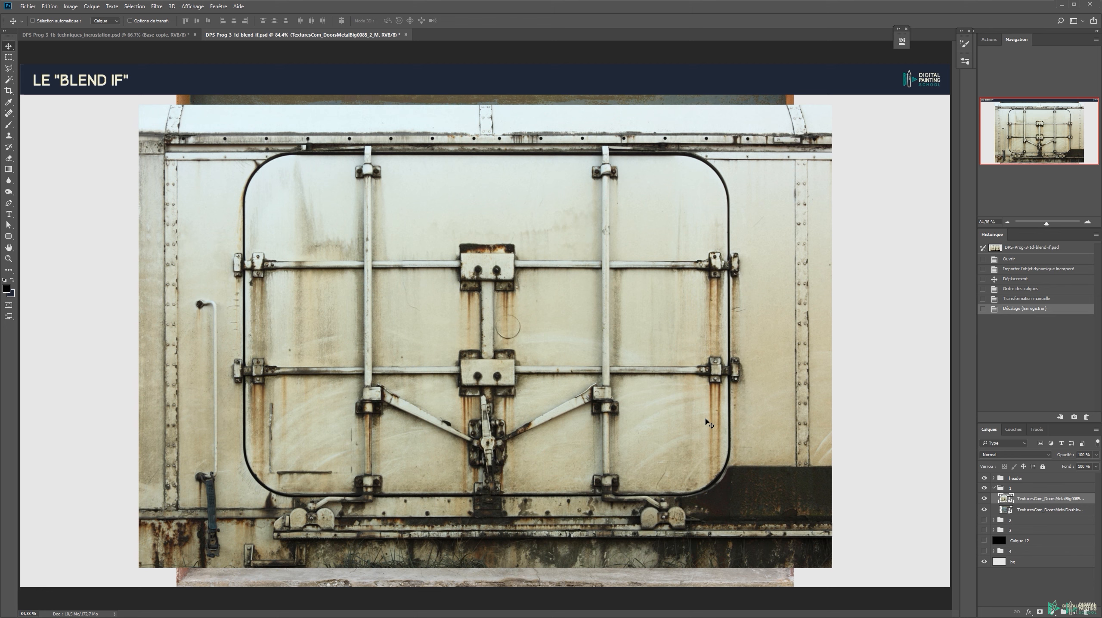
Step: In the upper door texture's blending options, keep the Blend If comparison on Gray and set This Layer's white threshold to 114
double_click(1053, 498)
key(Escape)
double_click(994, 504)
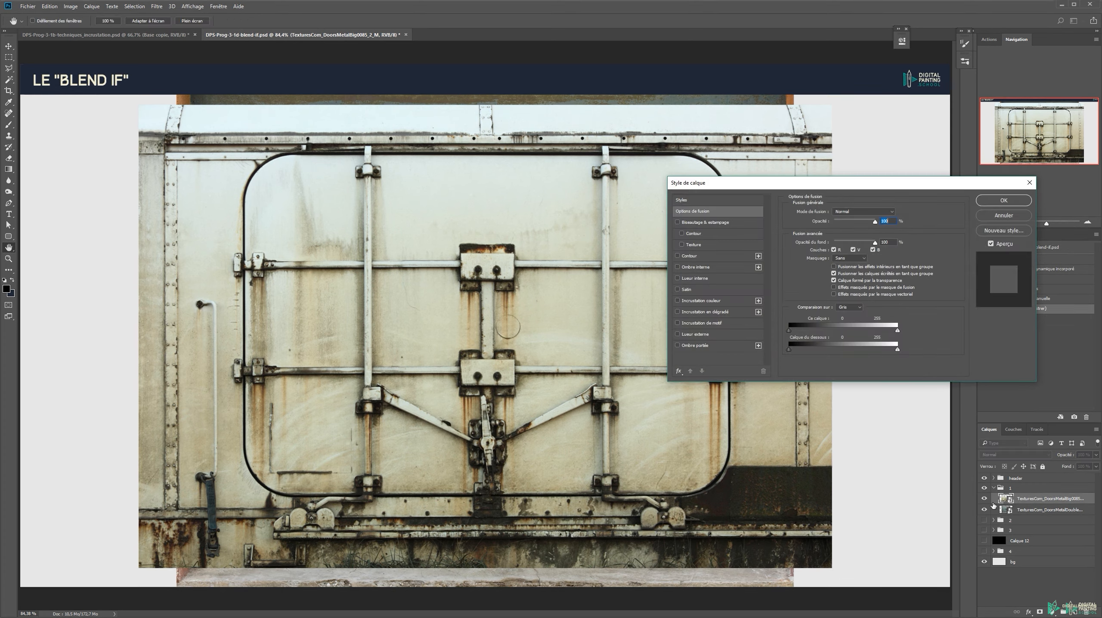
drag(757, 186, 715, 144)
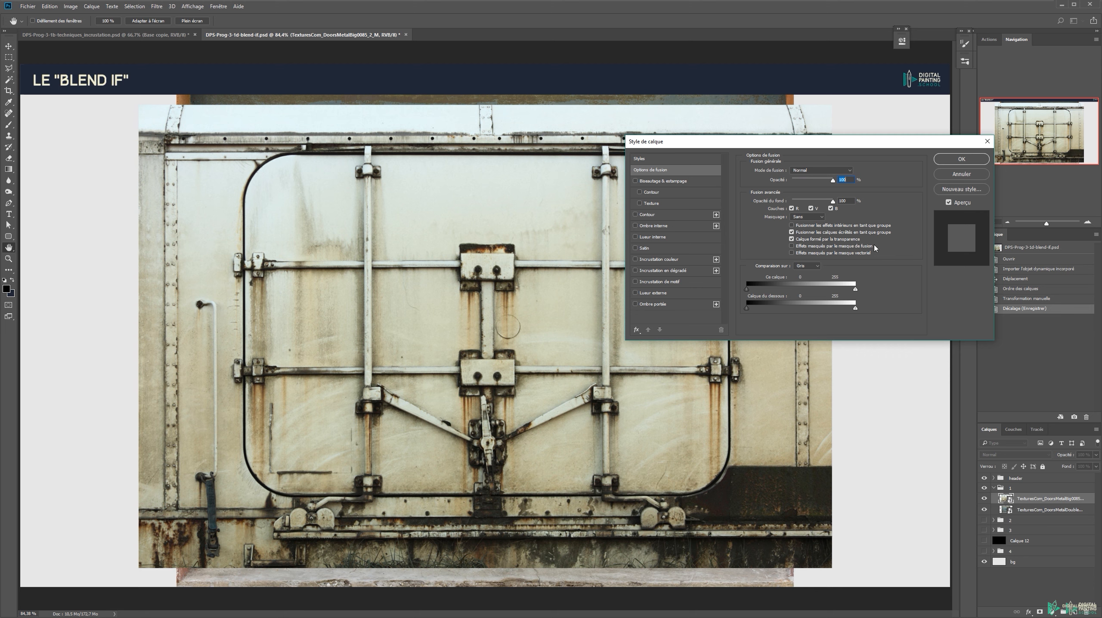
drag(812, 144, 906, 158)
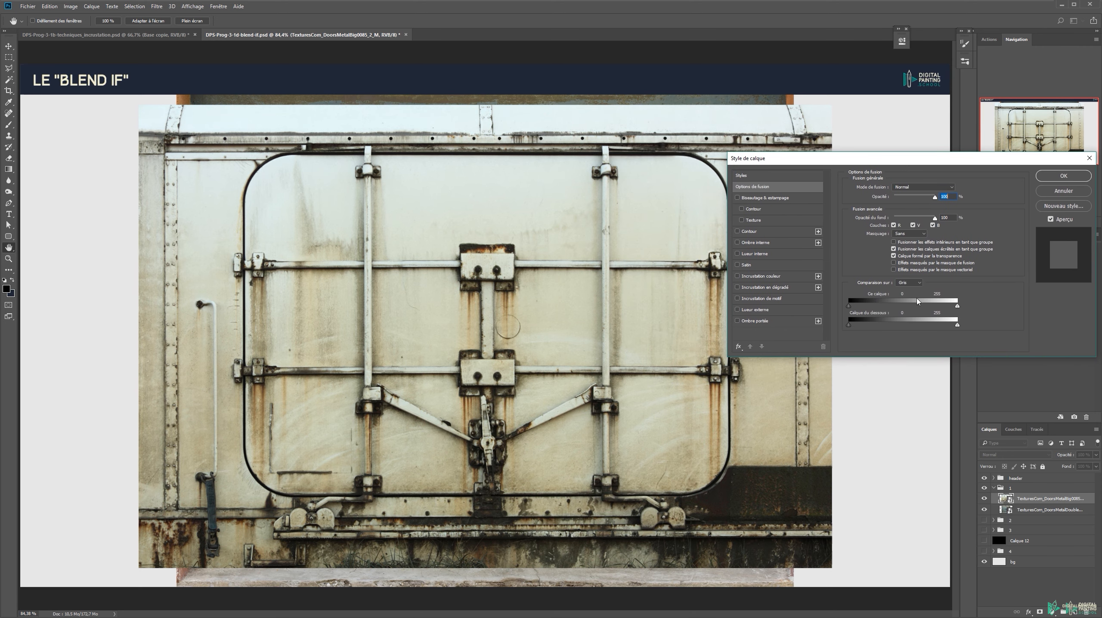
click(909, 282)
click(908, 291)
drag(959, 308, 898, 309)
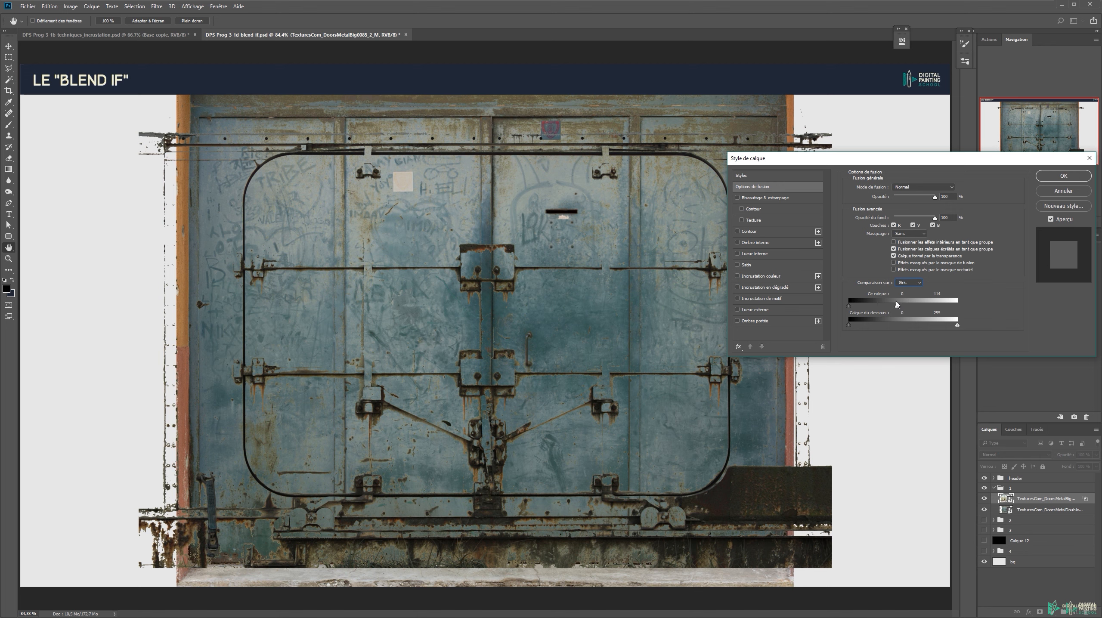
click(849, 306)
click(1061, 177)
Step: Shift the upper door texture slightly up and to the right, and rasterize its layer
drag(513, 331, 568, 252)
key(e)
click(644, 304)
key(Return)
Step: Paint black strokes across the upper left of the door texture, and try strokes in pink e69999 over them
key(b)
mouse_move(262, 242)
mouse_down()
mouse_move(309, 221)
mouse_move(372, 260)
mouse_move(337, 342)
mouse_up()
text(e69999)
click(602, 81)
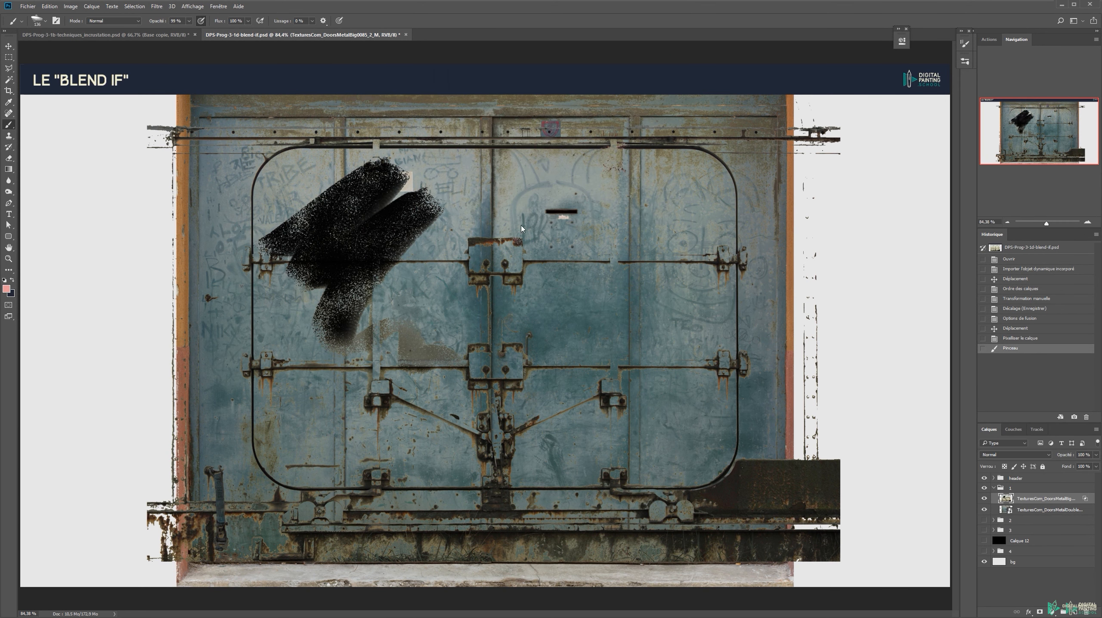
drag(388, 233, 368, 249)
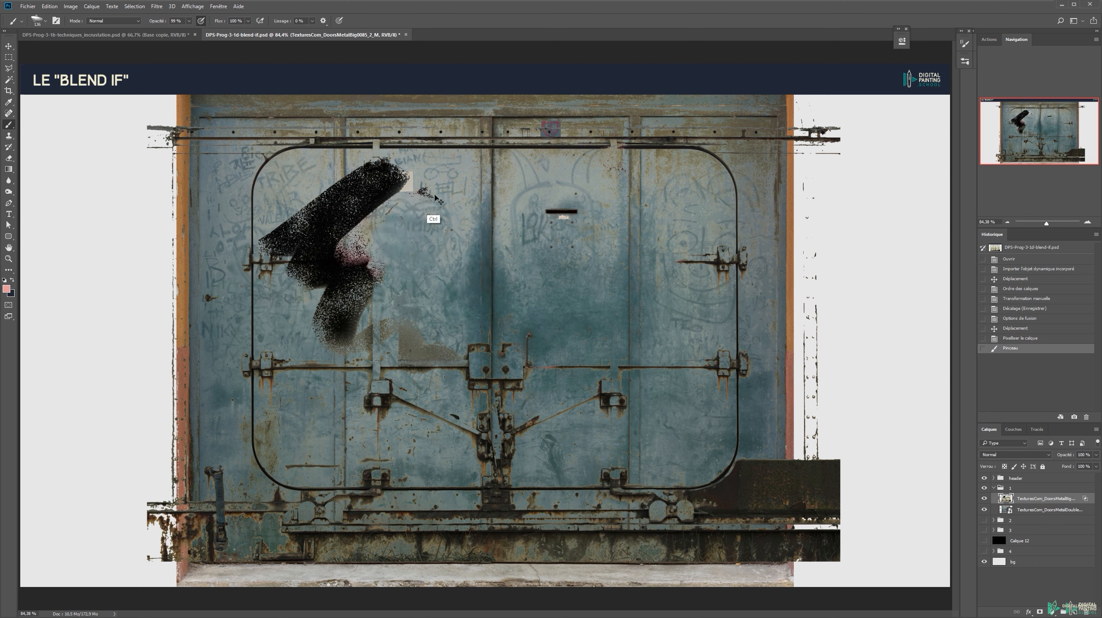
key(ctrl+z)
drag(414, 190, 410, 210)
Step: Set the foreground colour to 987171 and paint strokes over the black area and near the door's centre
key(n)
click(453, 136)
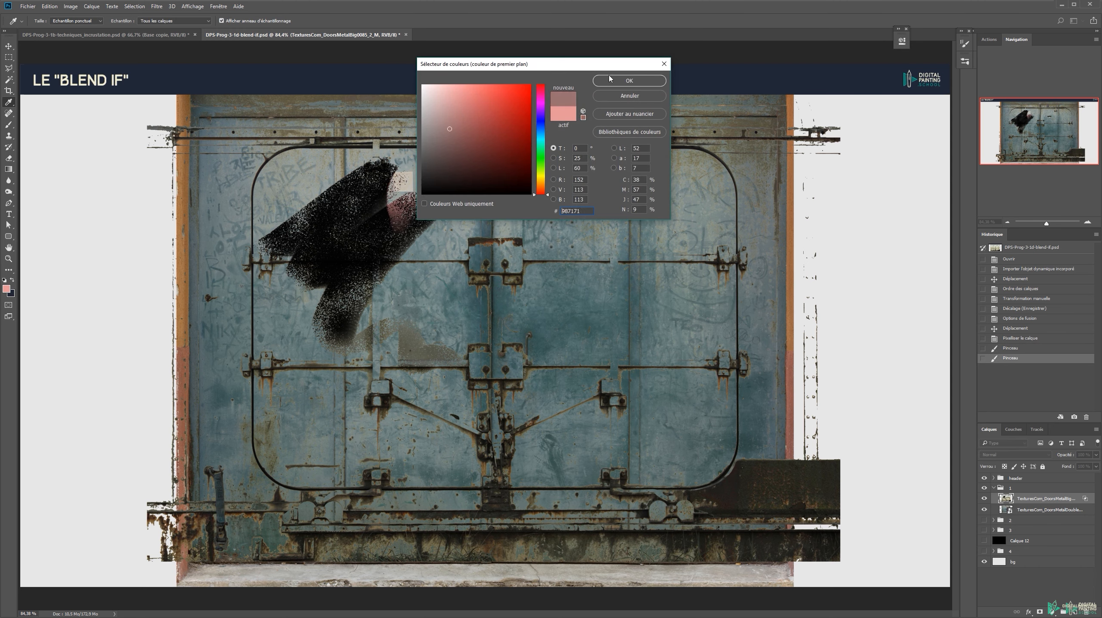
click(629, 81)
mouse_move(392, 169)
mouse_down()
mouse_move(415, 225)
mouse_move(375, 286)
mouse_move(388, 216)
mouse_up()
mouse_move(387, 212)
mouse_down()
mouse_move(373, 271)
mouse_move(359, 271)
mouse_up()
mouse_move(361, 266)
mouse_down()
mouse_move(369, 186)
mouse_move(386, 262)
mouse_up()
mouse_move(404, 243)
mouse_down()
mouse_move(418, 207)
mouse_move(429, 222)
mouse_up()
mouse_move(476, 272)
mouse_down()
mouse_move(475, 238)
mouse_move(504, 288)
mouse_up()
Step: Revert the document history to the layer rasterization, discarding all the brush strokes
key(v)
click(1029, 298)
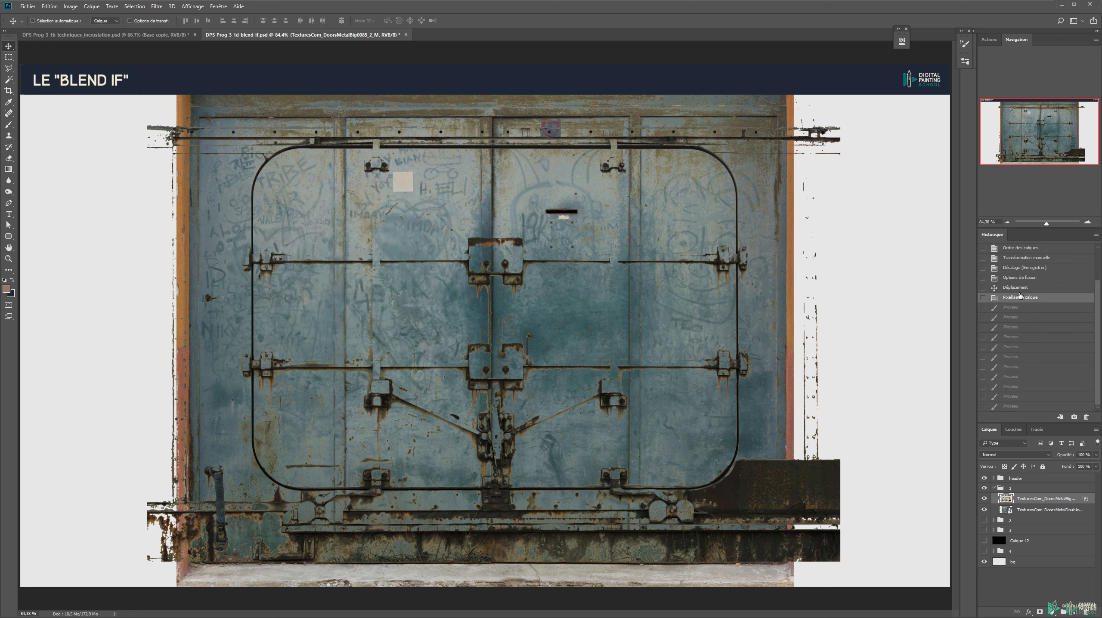
Step: Restore the door texture's This Layer white threshold to 255 and raise its black threshold to about 113
double_click(995, 499)
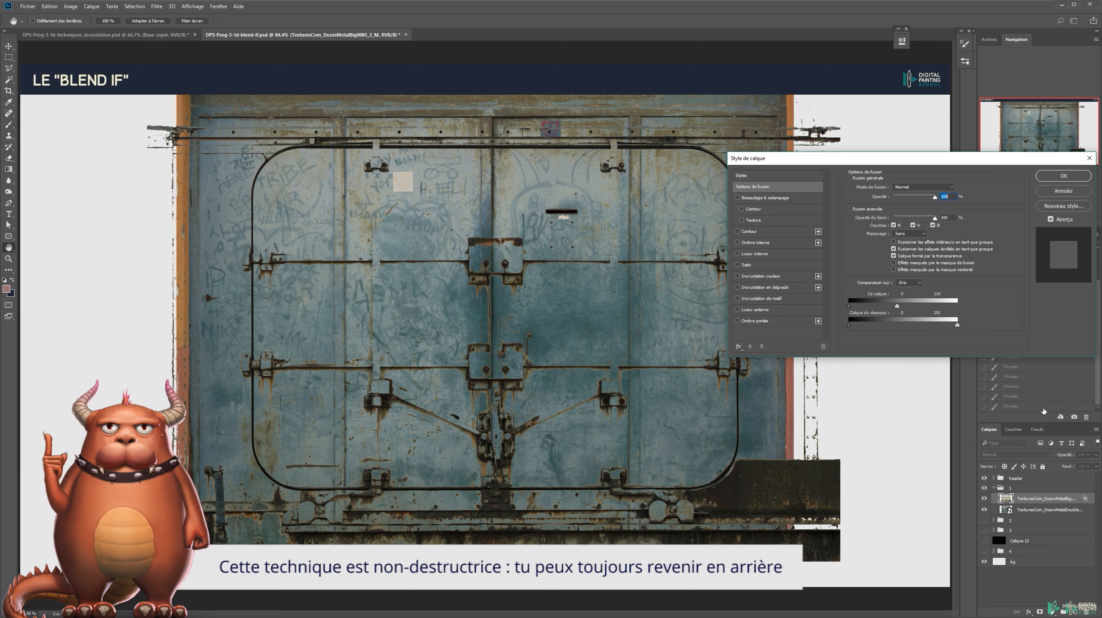
drag(896, 306, 1001, 312)
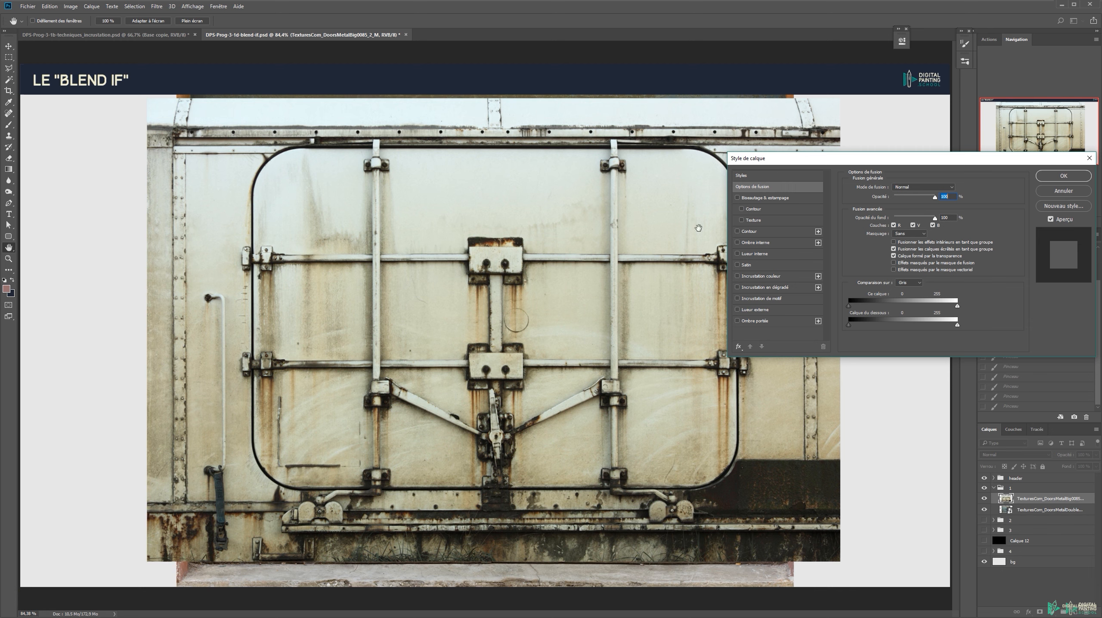
drag(848, 307, 896, 310)
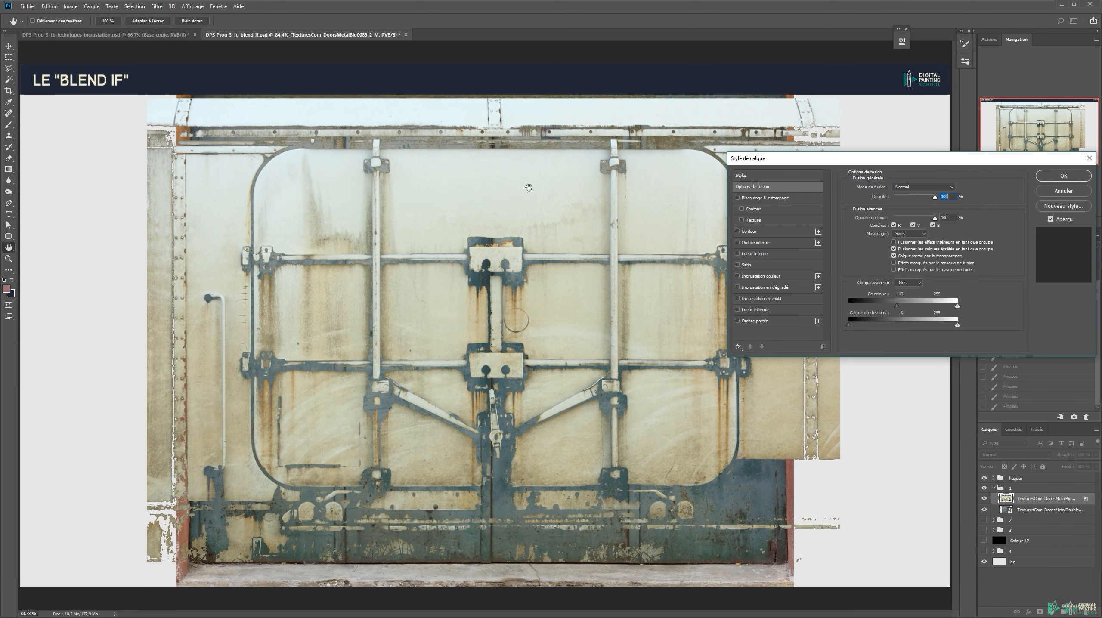
click(1053, 176)
mouse_move(417, 303)
mouse_down()
mouse_move(446, 323)
mouse_move(370, 277)
mouse_move(308, 297)
mouse_move(337, 337)
mouse_move(197, 266)
mouse_move(445, 288)
mouse_move(422, 303)
mouse_up()
Step: Collapse group 1 and add a new empty layer above the picture of the man holding the globe
click(994, 488)
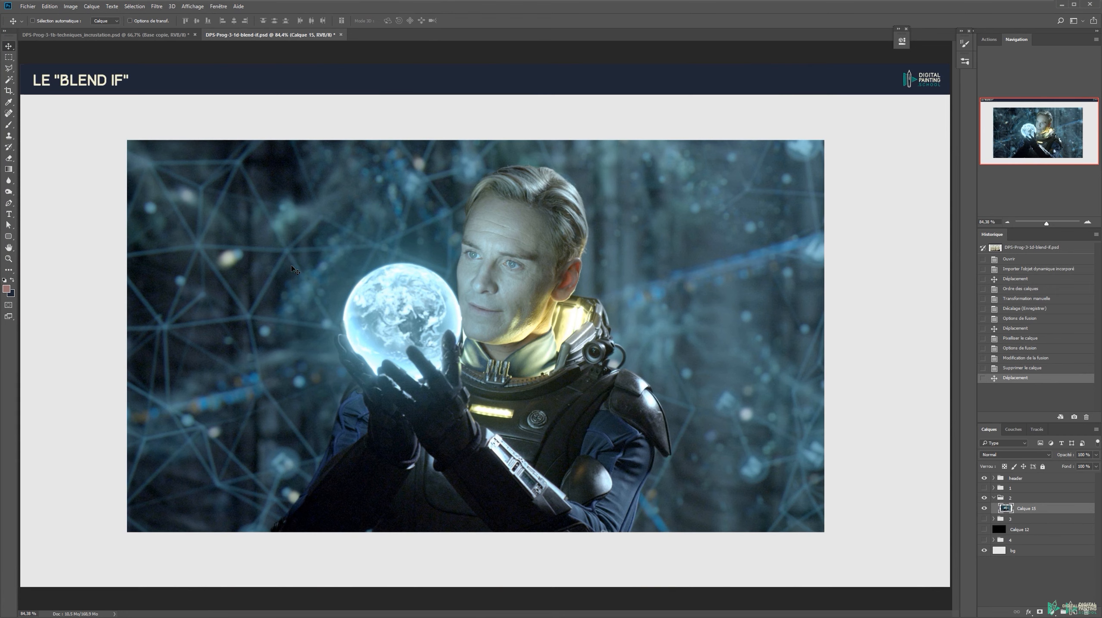
click(1074, 613)
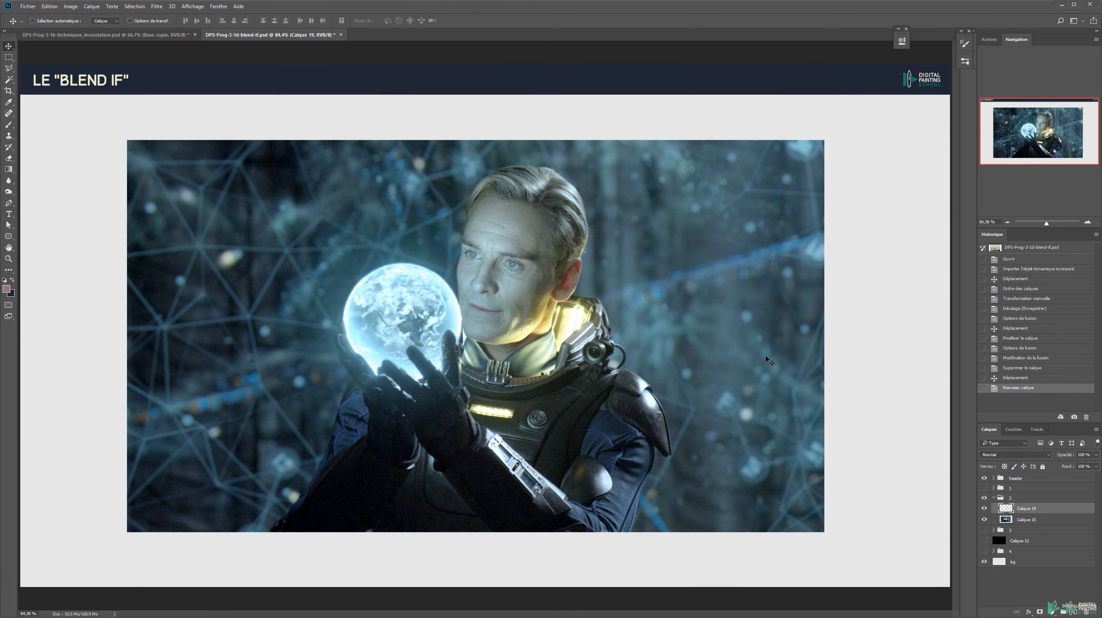
key(b)
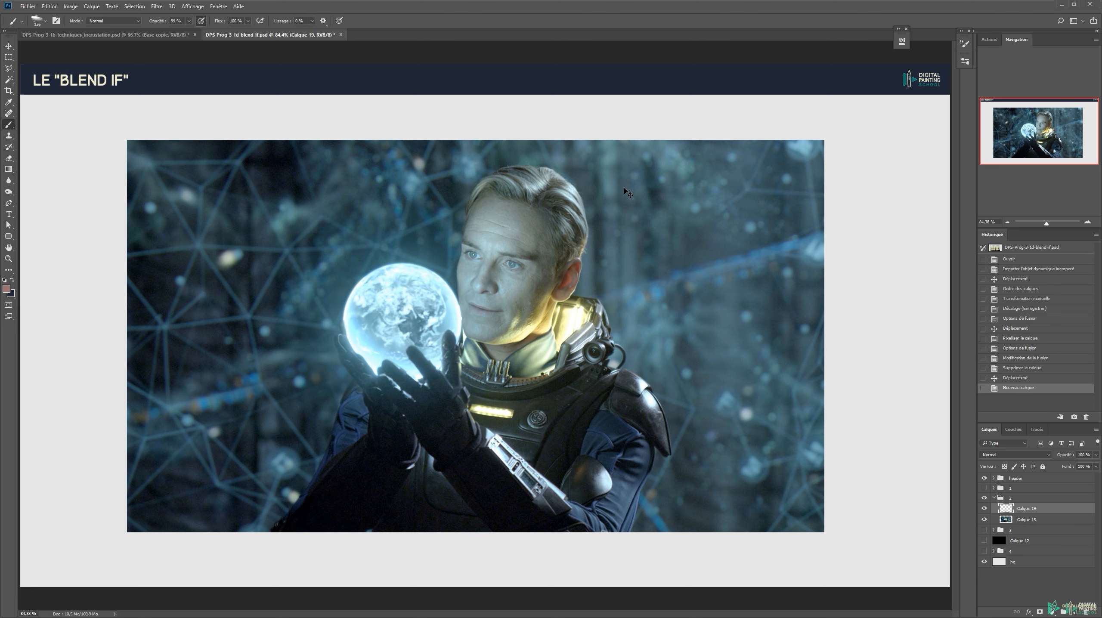
key(v)
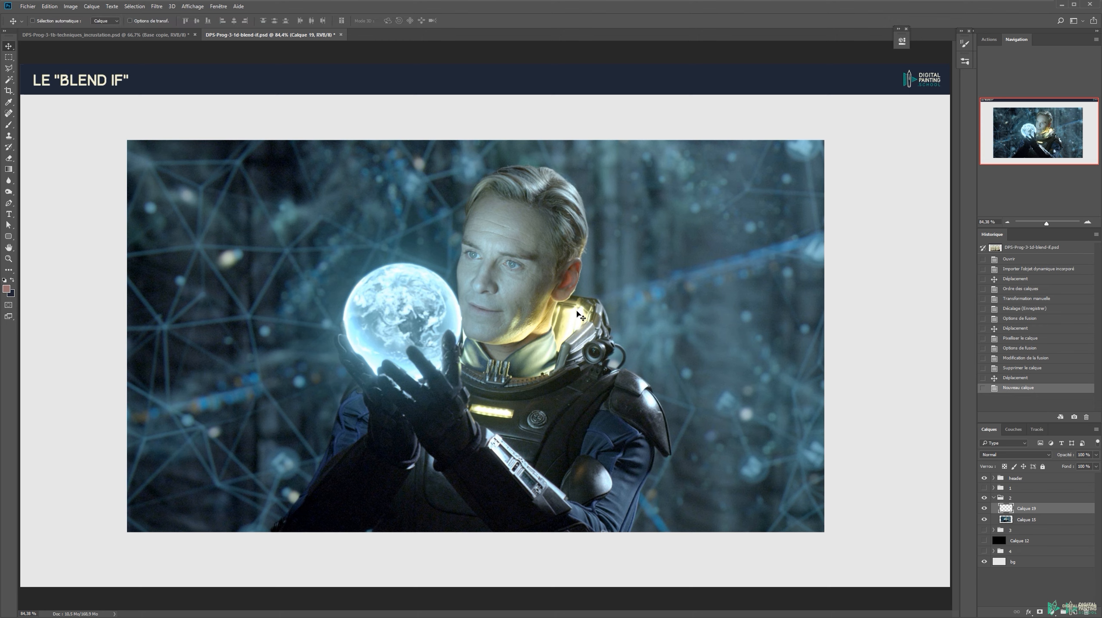
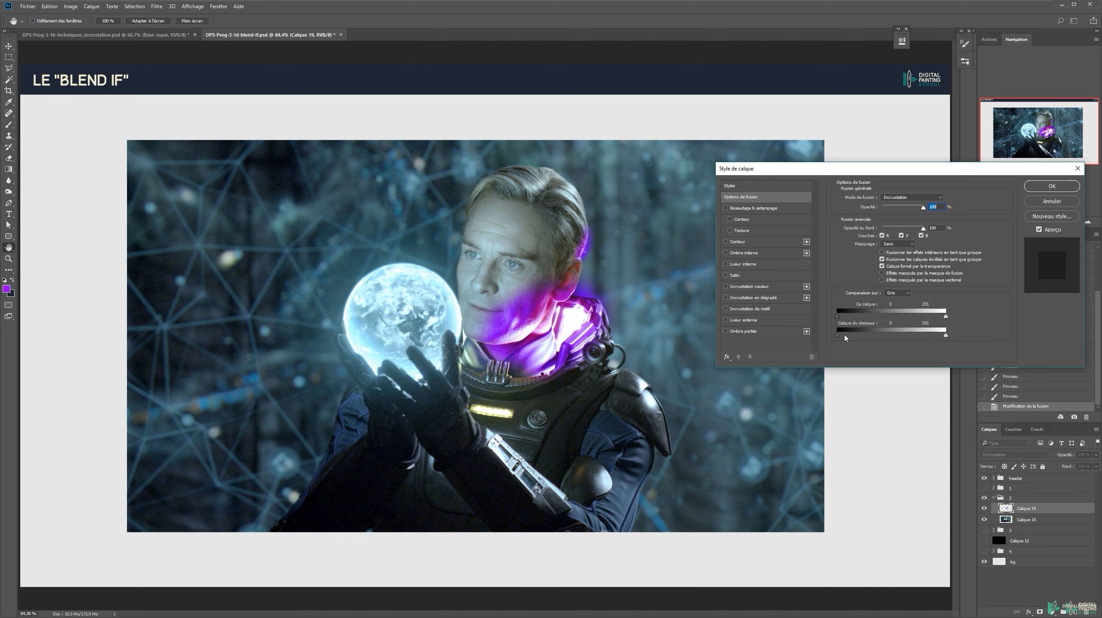
Step: Raise the purple layer's Underlying Layer black threshold to about 141 and split it, with its lower half at about 129
drag(838, 337, 897, 341)
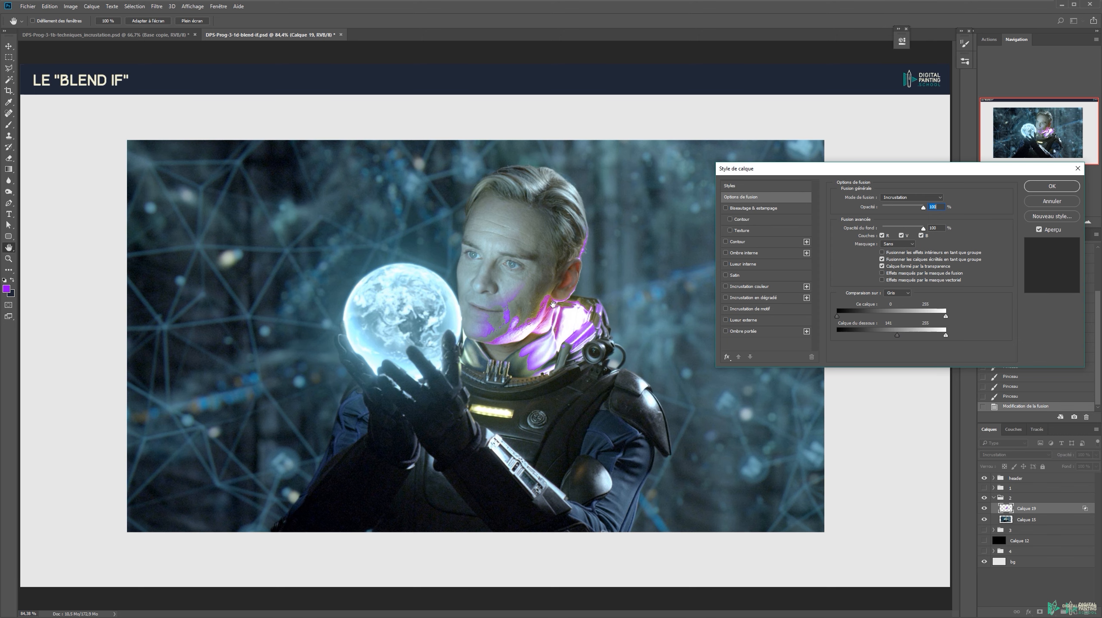
key(ctrl+1)
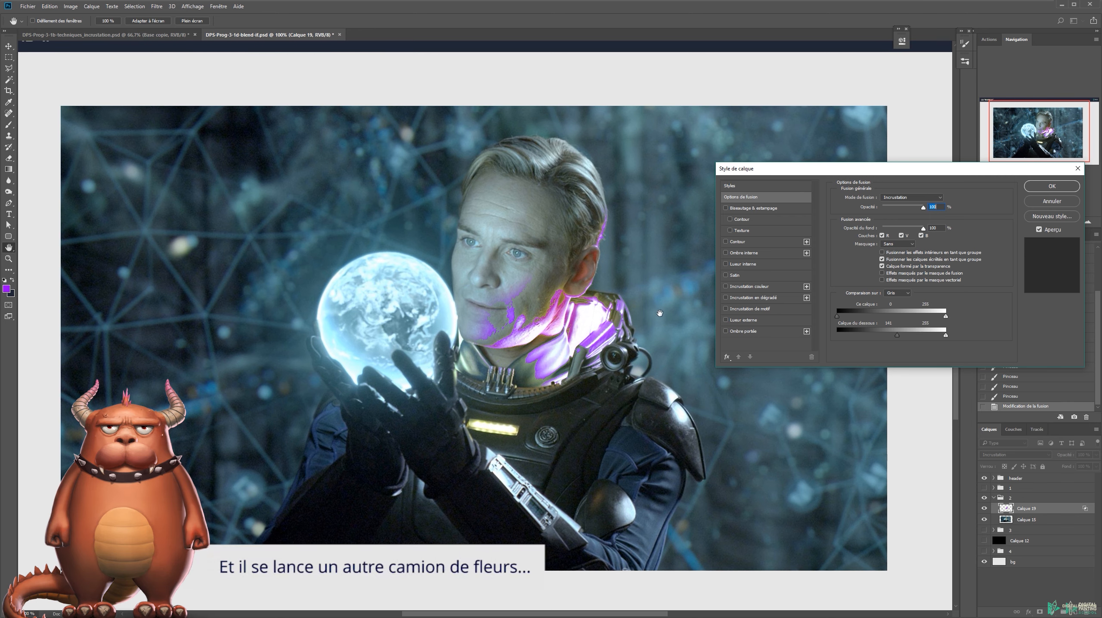
alt+drag(899, 338, 900, 337)
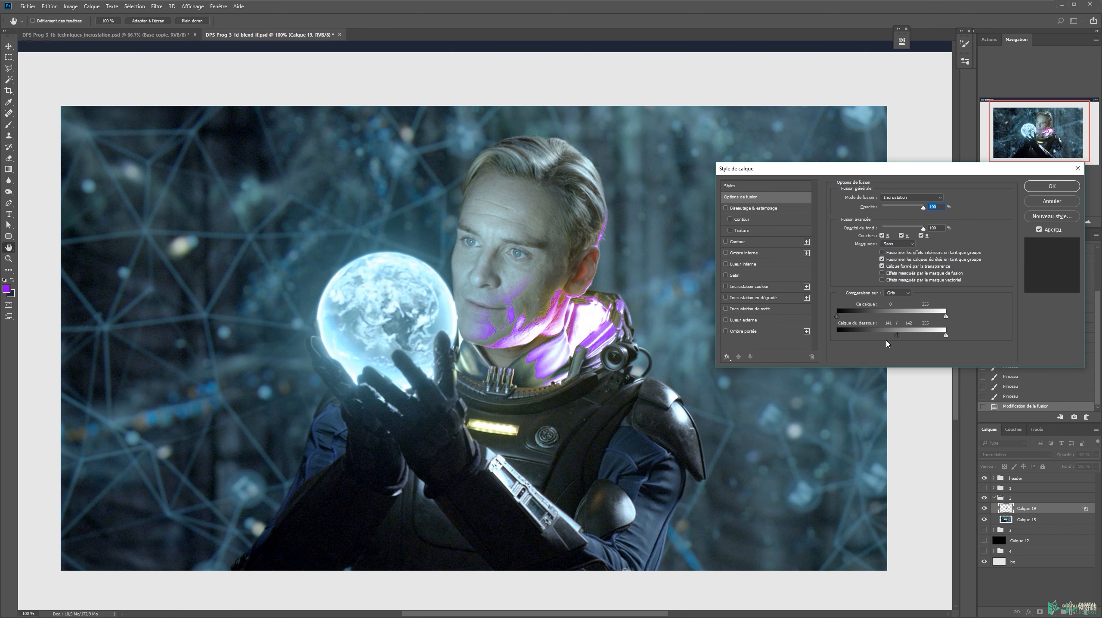
drag(897, 336, 897, 337)
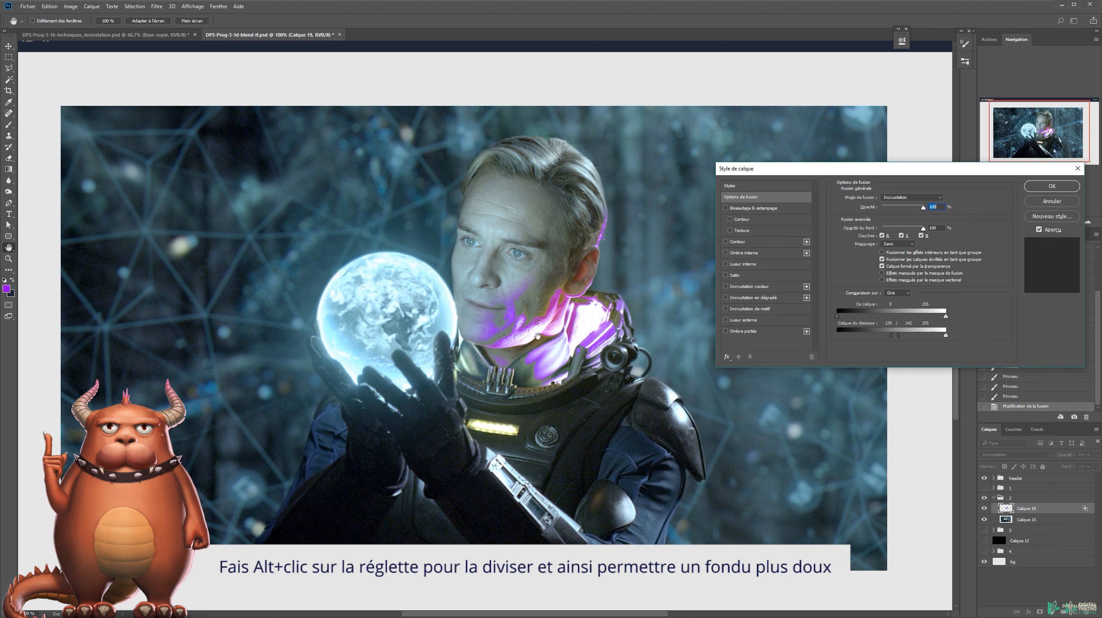
Step: Widen the split Underlying Layer black threshold to about 102 / 184 and apply the blending options
drag(899, 340, 910, 340)
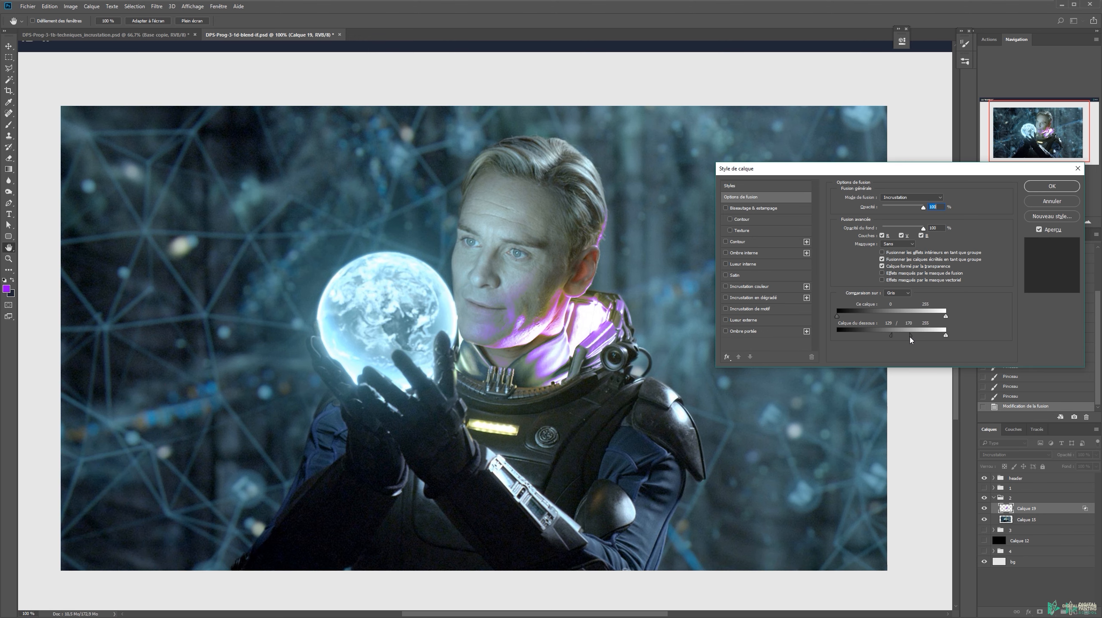
drag(912, 337, 898, 339)
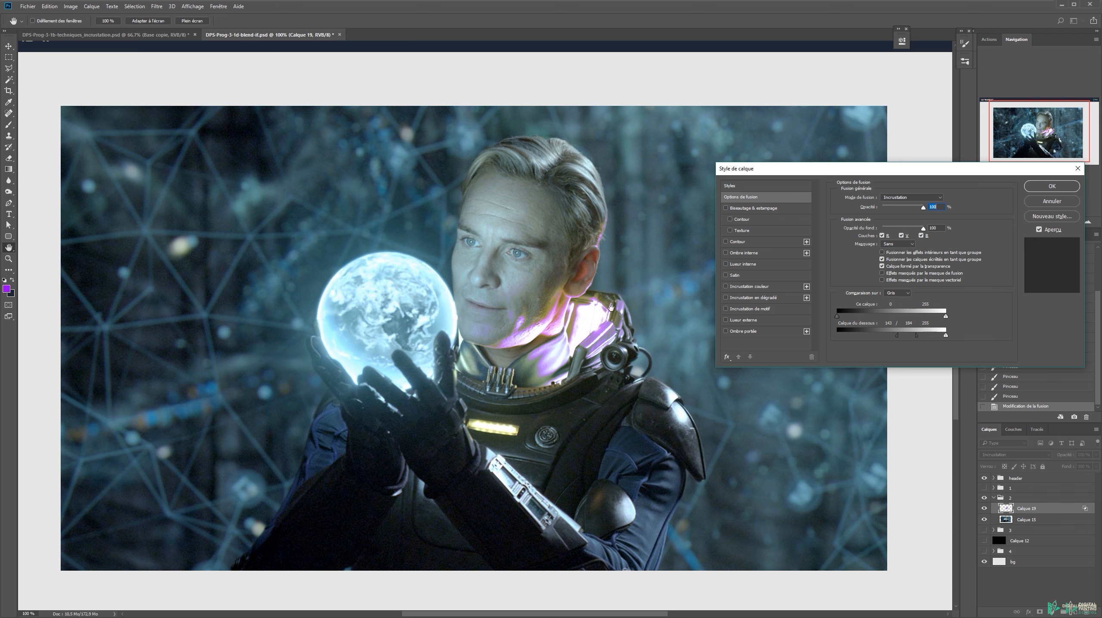
drag(899, 337, 881, 338)
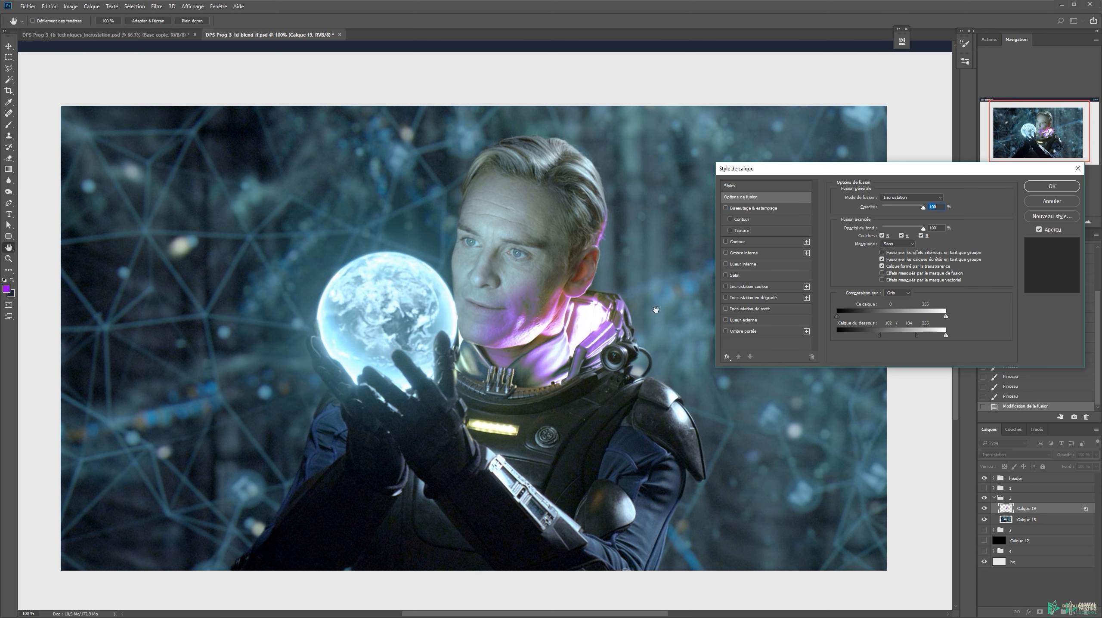
key(ctrl+minus)
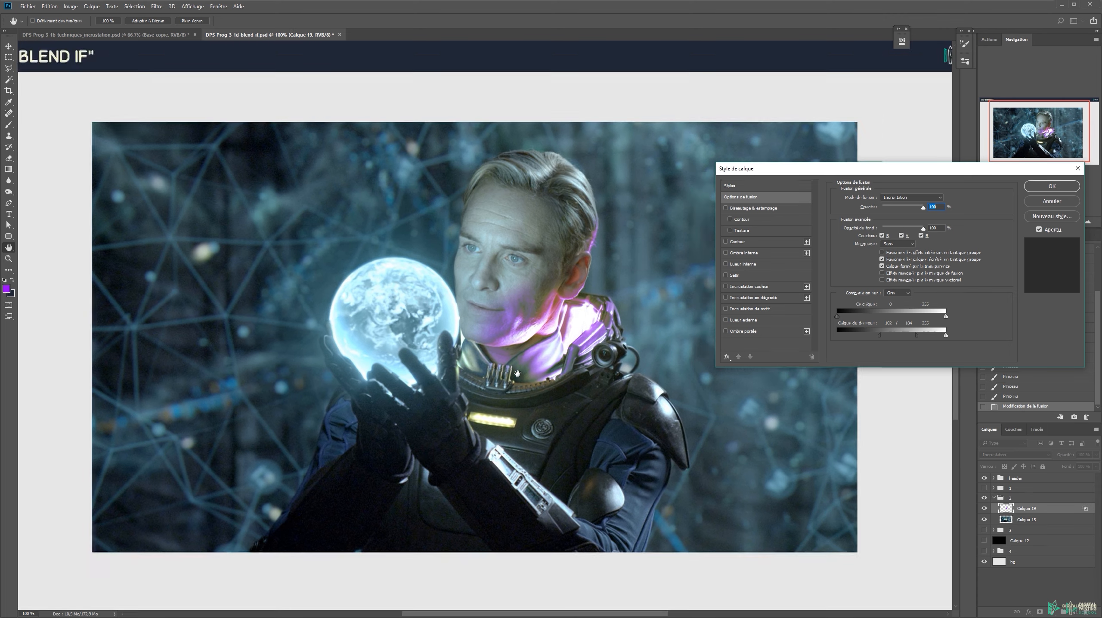
key(ctrl+plus)
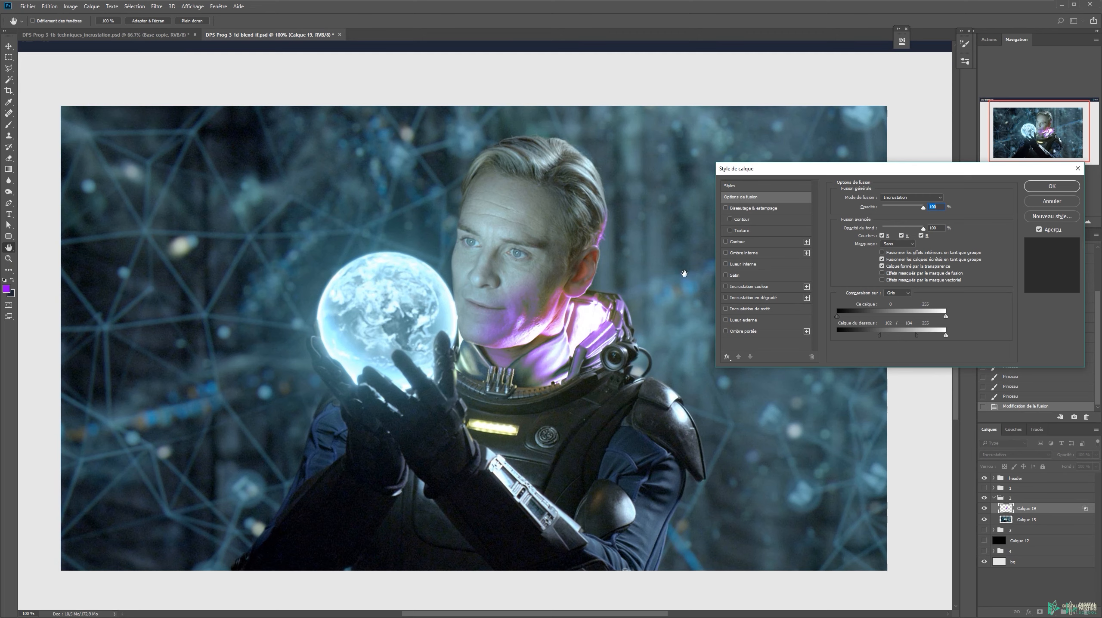
click(1048, 190)
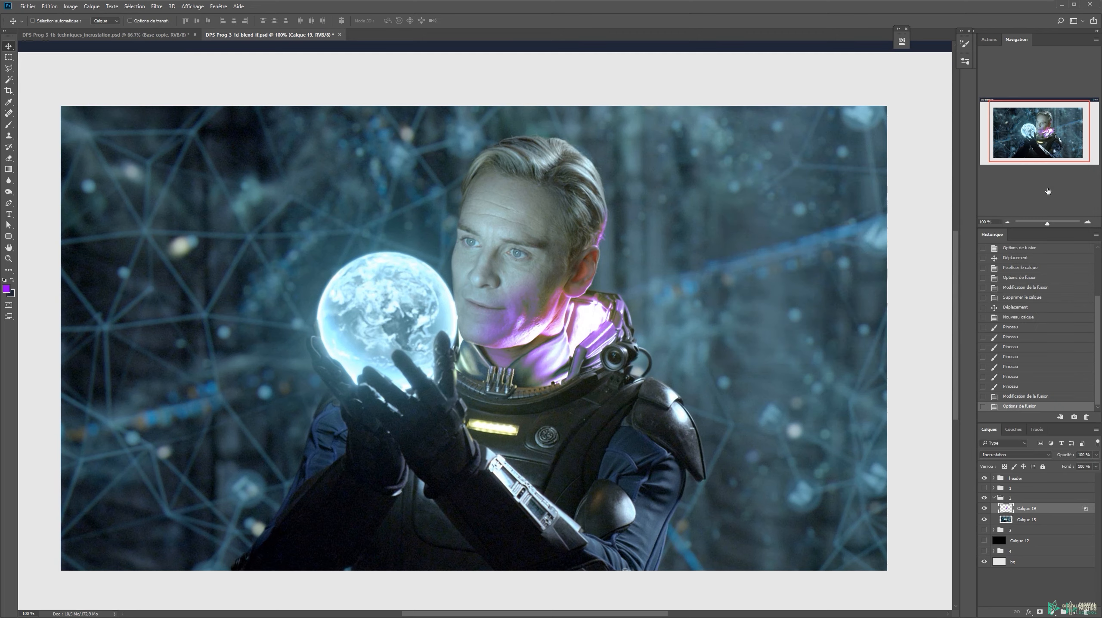
Step: Erase the excess purple light from the man's cheek and around his mouth with the 99 px Rond Soft 75 eraser
key(e)
right_click(695, 286)
click(792, 262)
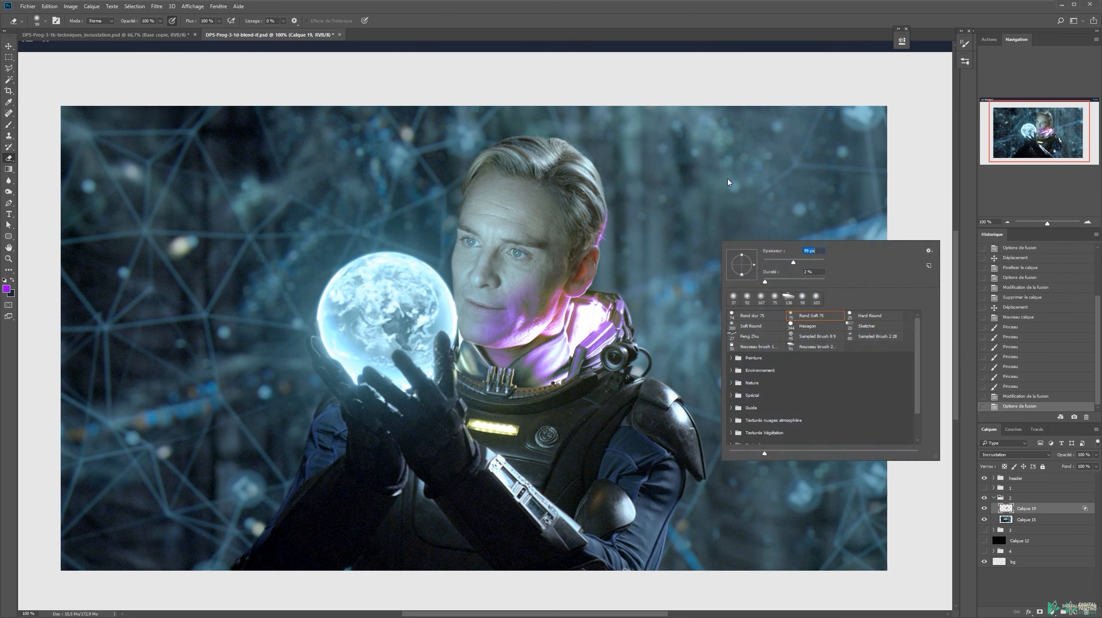
click(722, 182)
mouse_move(519, 299)
mouse_down()
mouse_move(489, 324)
mouse_move(506, 313)
mouse_move(496, 313)
mouse_up()
drag(486, 331, 511, 305)
key(ctrl+z)
drag(531, 268, 532, 299)
mouse_move(533, 298)
mouse_down()
mouse_move(532, 264)
mouse_move(537, 294)
mouse_move(511, 289)
mouse_move(513, 302)
mouse_move(490, 315)
mouse_up()
Step: Erase excess purple light behind the man's ear and along the outer and lower edges of the suit's collar
mouse_move(587, 314)
mouse_down()
mouse_move(577, 324)
mouse_move(584, 338)
mouse_up()
key(ctrl+z)
drag(593, 225, 601, 265)
mouse_move(642, 333)
mouse_down()
mouse_move(594, 361)
mouse_move(630, 328)
mouse_move(636, 303)
mouse_move(631, 330)
mouse_move(587, 347)
mouse_move(607, 333)
mouse_up()
drag(622, 297, 627, 319)
mouse_move(584, 374)
mouse_down()
mouse_move(602, 335)
mouse_move(578, 375)
mouse_up()
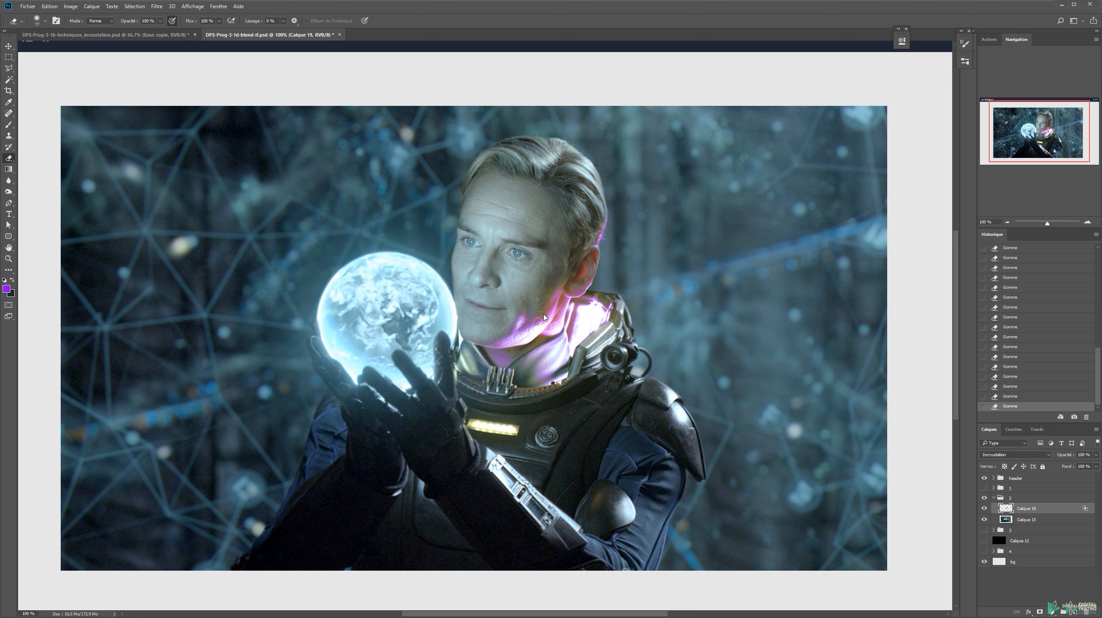
Step: Hide the purple light layer and show it again to compare the picture with and without it
key(z)
alt+click(632, 287)
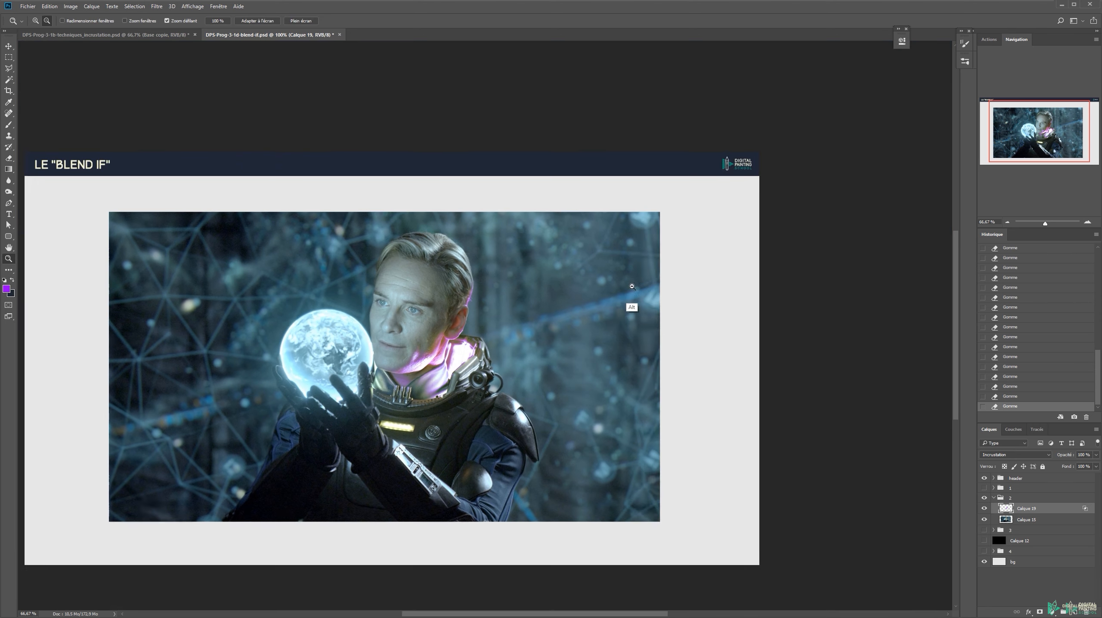
key(v)
click(986, 509)
click(985, 509)
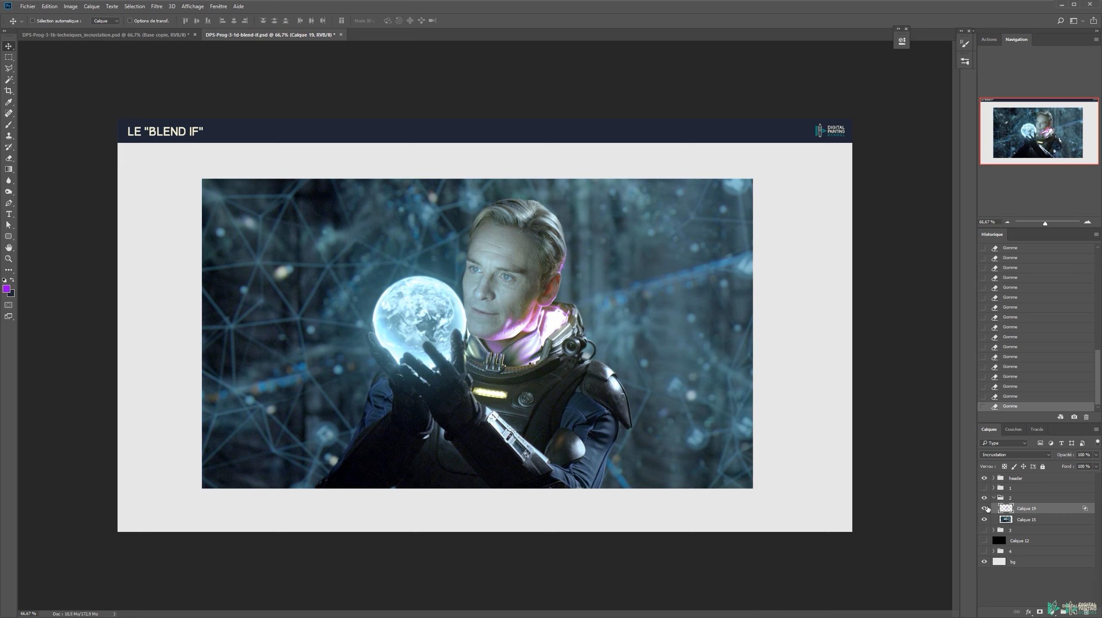
Step: Toggle the visibility of the purple light layer repeatedly to examine its effect on the neck and collar
click(986, 509)
click(986, 508)
click(986, 509)
click(986, 509)
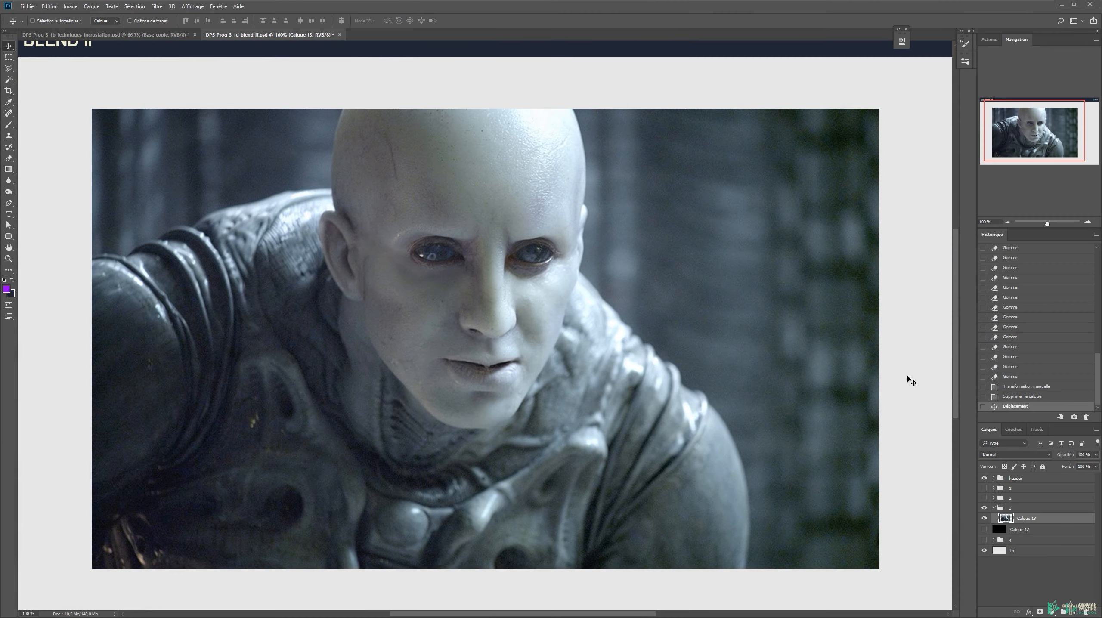
Step: Add a new layer above the alien picture and set the brush's foreground color to red e90000
key(ctrl+shift+n)
key(Return)
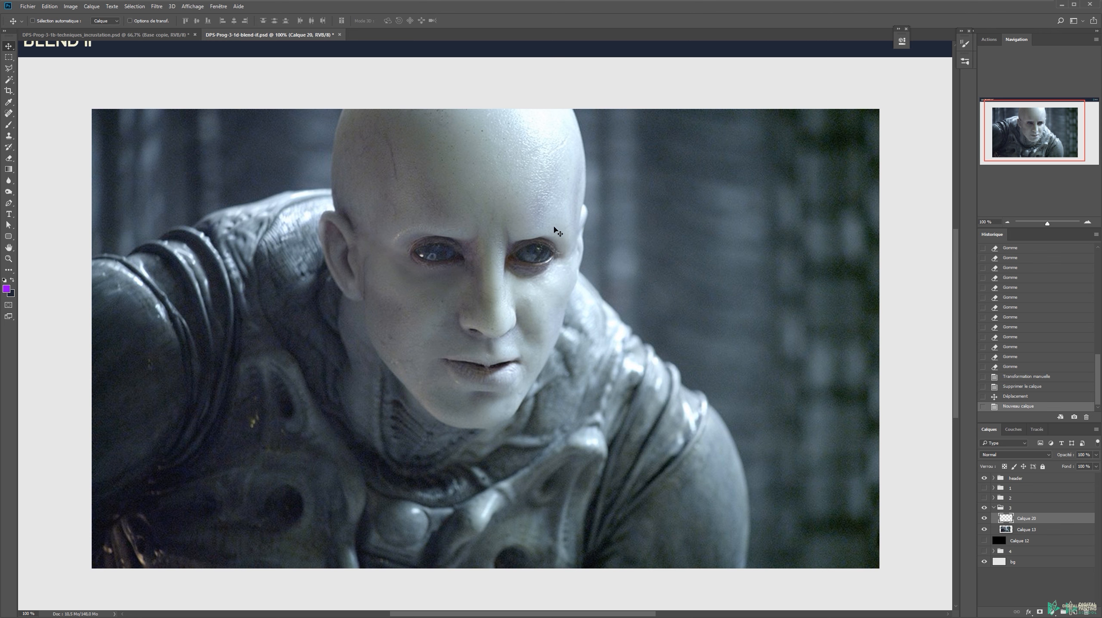
key(b)
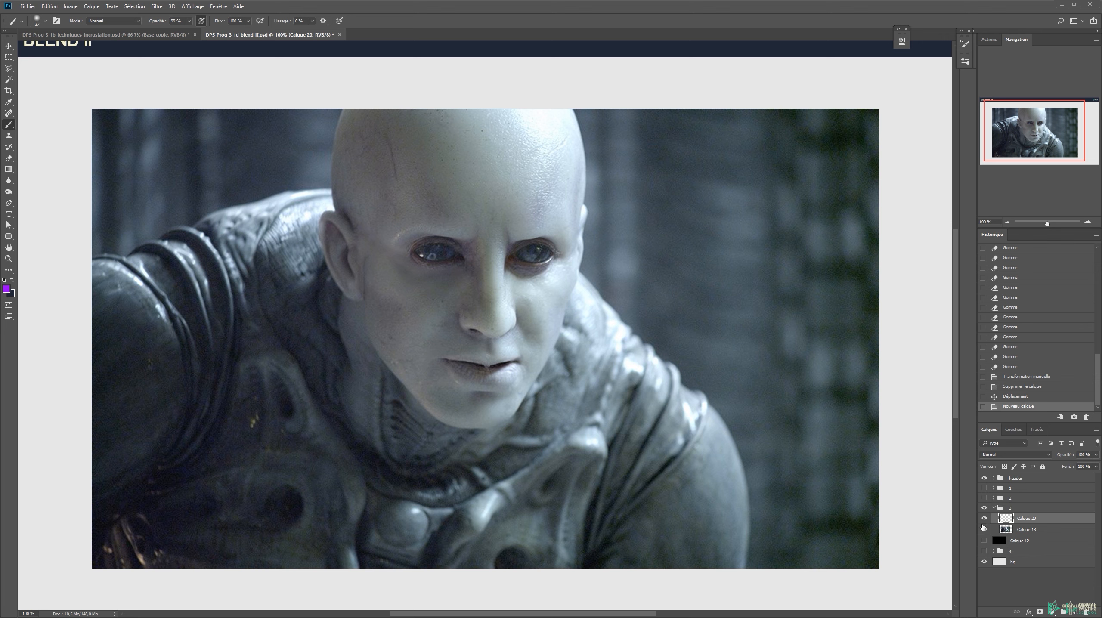
click(6, 289)
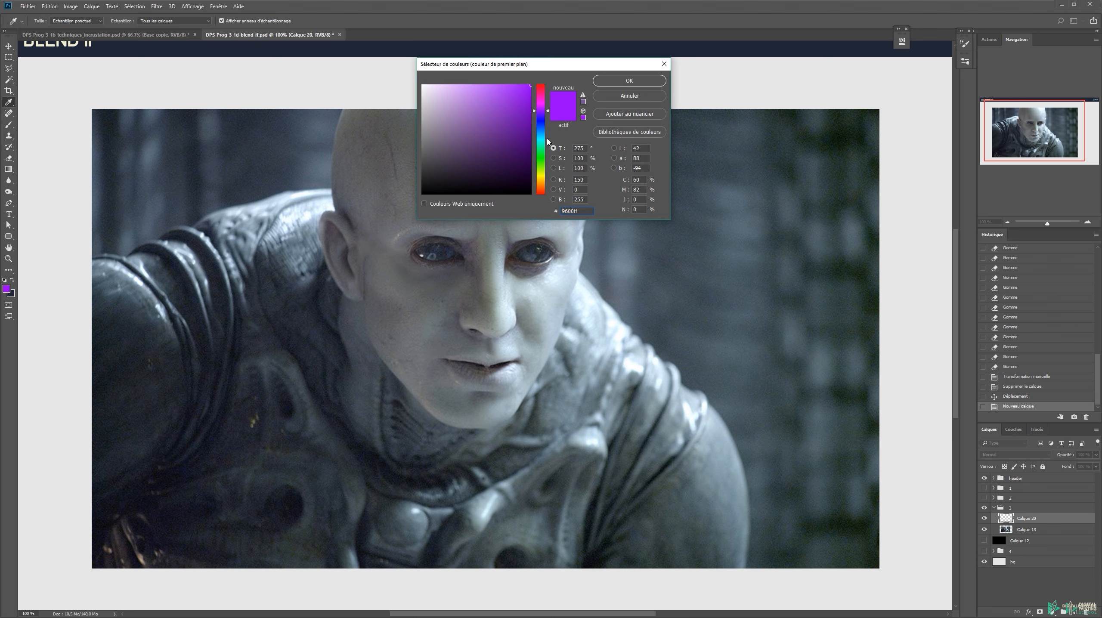
drag(540, 113, 541, 195)
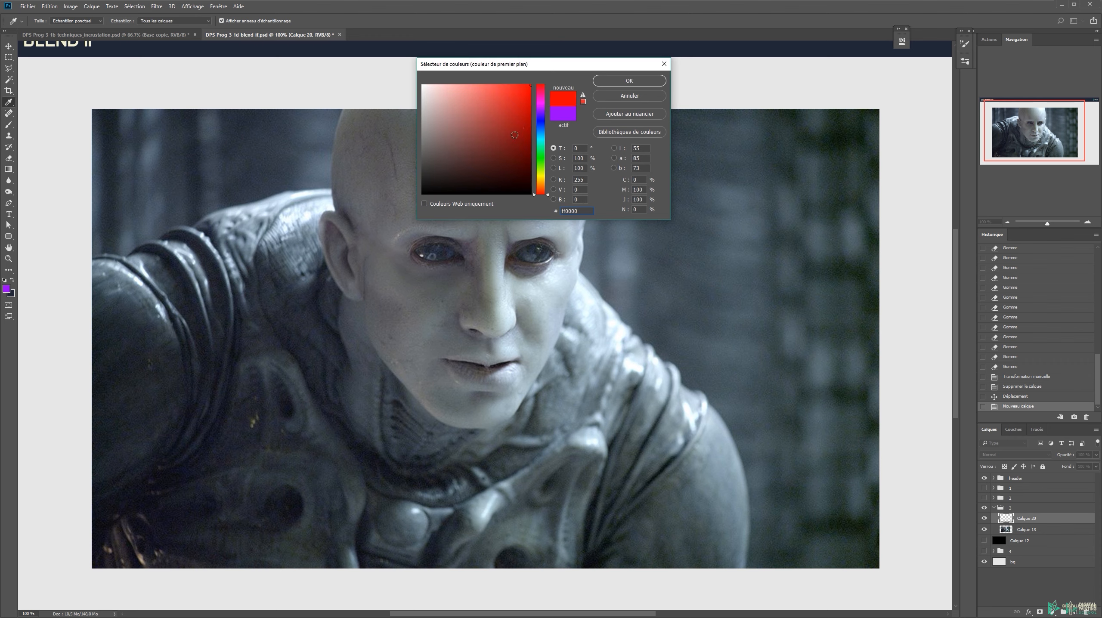
click(531, 93)
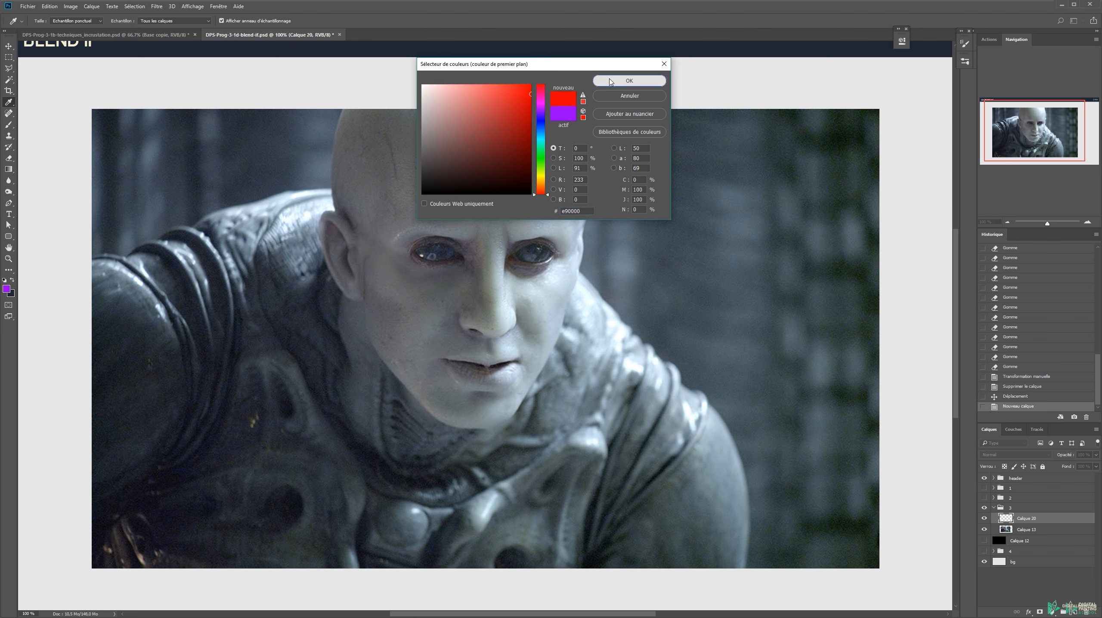
click(629, 81)
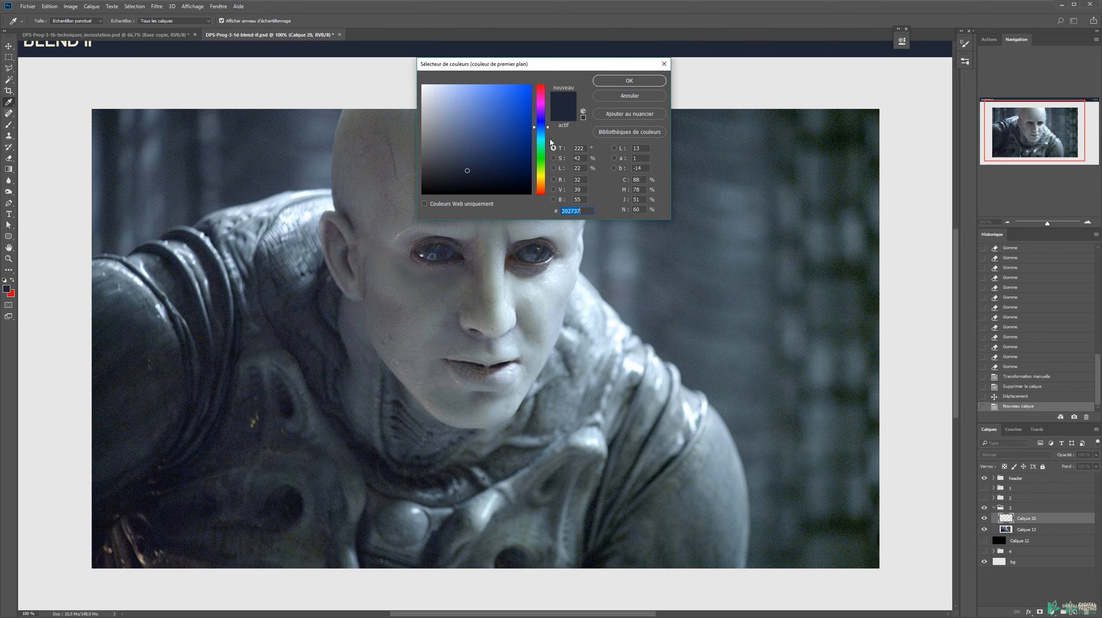
Step: Define a bright cyan as the second color and switch back to red for painting
drag(546, 143, 544, 148)
mouse_move(504, 104)
mouse_down()
mouse_move(509, 120)
mouse_move(493, 118)
mouse_up()
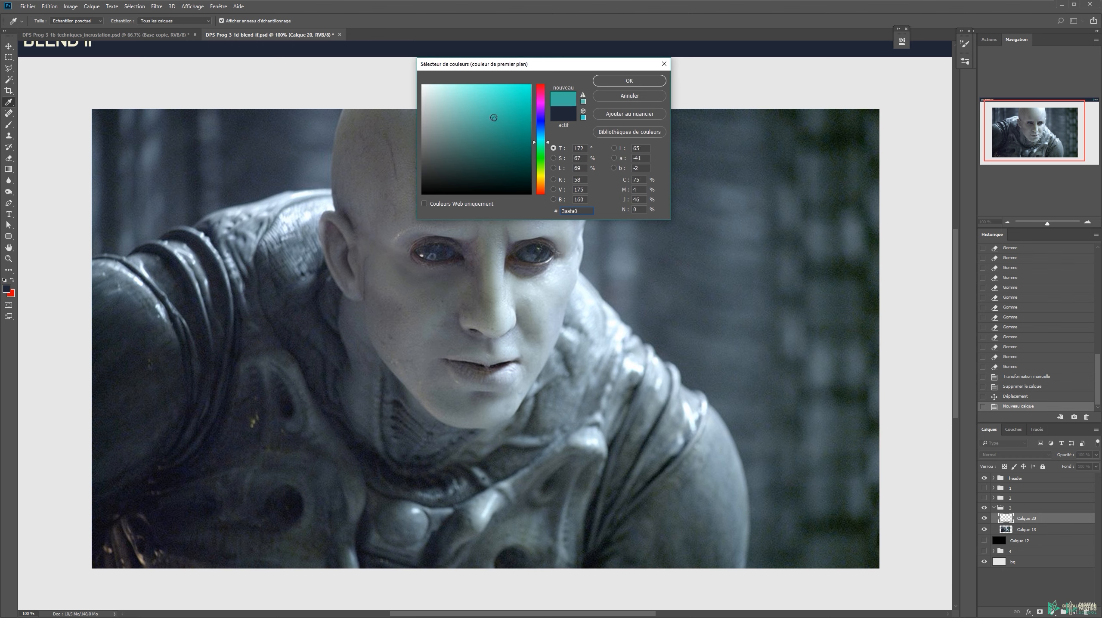
click(629, 81)
key(x)
Step: Paint solid red with a large soft brush over the shadowed side of the alien's head, arm and chest
alt+right_click(442, 243)
alt+right_click(428, 231)
drag(378, 130, 389, 228)
drag(381, 135, 389, 221)
mouse_move(299, 217)
mouse_down()
mouse_move(181, 299)
mouse_move(100, 411)
mouse_move(244, 440)
mouse_move(205, 535)
mouse_up()
drag(333, 420, 328, 359)
mouse_move(350, 411)
mouse_down()
mouse_move(329, 303)
mouse_move(390, 389)
mouse_up()
alt+right_click(411, 355)
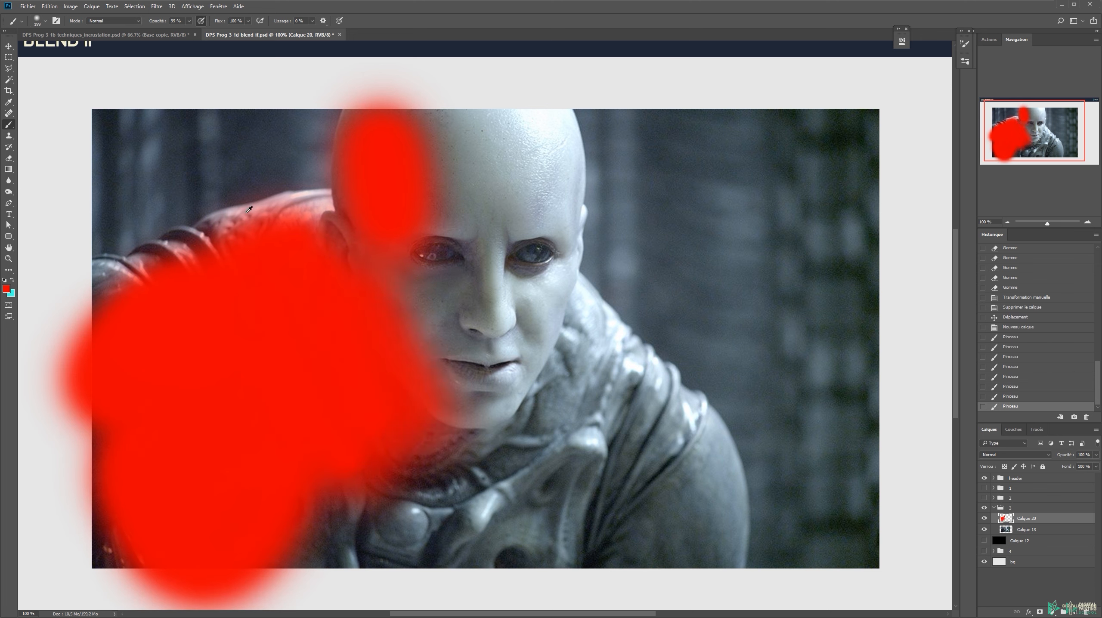
Step: Extend the red paint over the shoulder, lower torso, neck, shadowed face and both eyes
drag(264, 240, 97, 327)
mouse_move(298, 552)
mouse_down()
mouse_move(309, 504)
mouse_move(175, 575)
mouse_move(195, 577)
mouse_up()
mouse_move(381, 471)
mouse_down()
mouse_move(581, 446)
mouse_move(476, 583)
mouse_move(664, 585)
mouse_up()
mouse_move(406, 495)
mouse_down()
mouse_move(468, 445)
mouse_move(404, 537)
mouse_up()
drag(422, 366, 417, 327)
mouse_move(406, 243)
mouse_down()
mouse_move(399, 293)
mouse_move(441, 237)
mouse_move(460, 342)
mouse_move(454, 326)
mouse_move(528, 360)
mouse_up()
drag(557, 239, 542, 276)
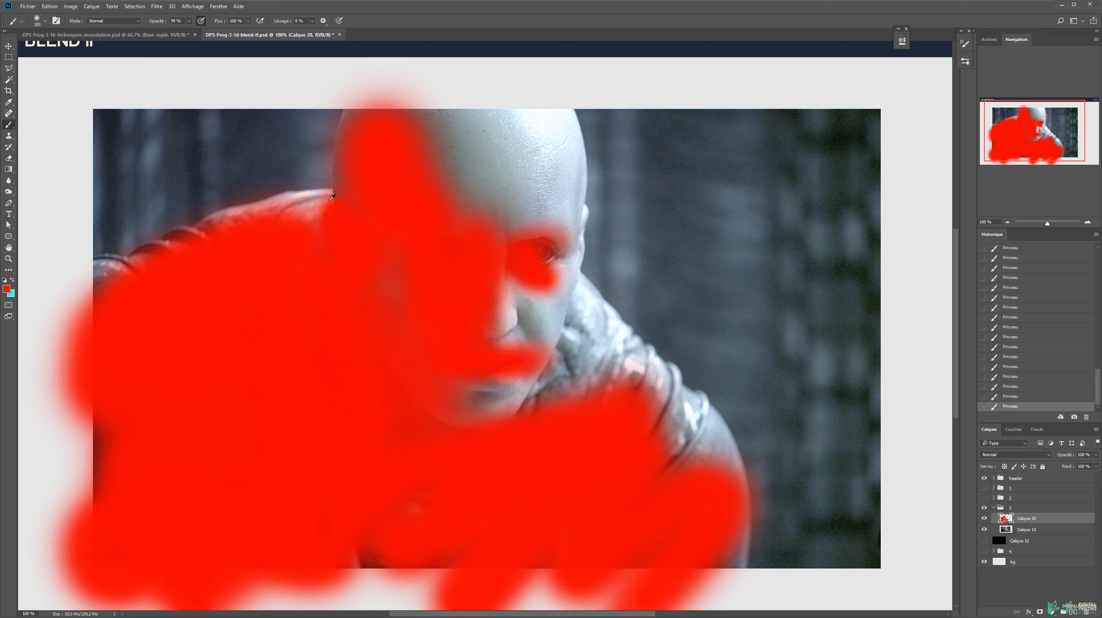
Step: Erase the red spilling past the head and shoulder outline and fill the remaining gaps on the chin and chest
key(e)
click(350, 153)
mouse_move(318, 157)
mouse_down()
mouse_move(339, 104)
mouse_move(303, 166)
mouse_up()
mouse_move(231, 207)
mouse_down()
mouse_move(240, 205)
mouse_move(159, 247)
mouse_up()
drag(160, 247, 301, 160)
key(b)
click(454, 358)
drag(330, 510, 410, 475)
Step: Limit the red layer to dark tones with an Underlying Layer white threshold of about 90
key(v)
double_click(1056, 518)
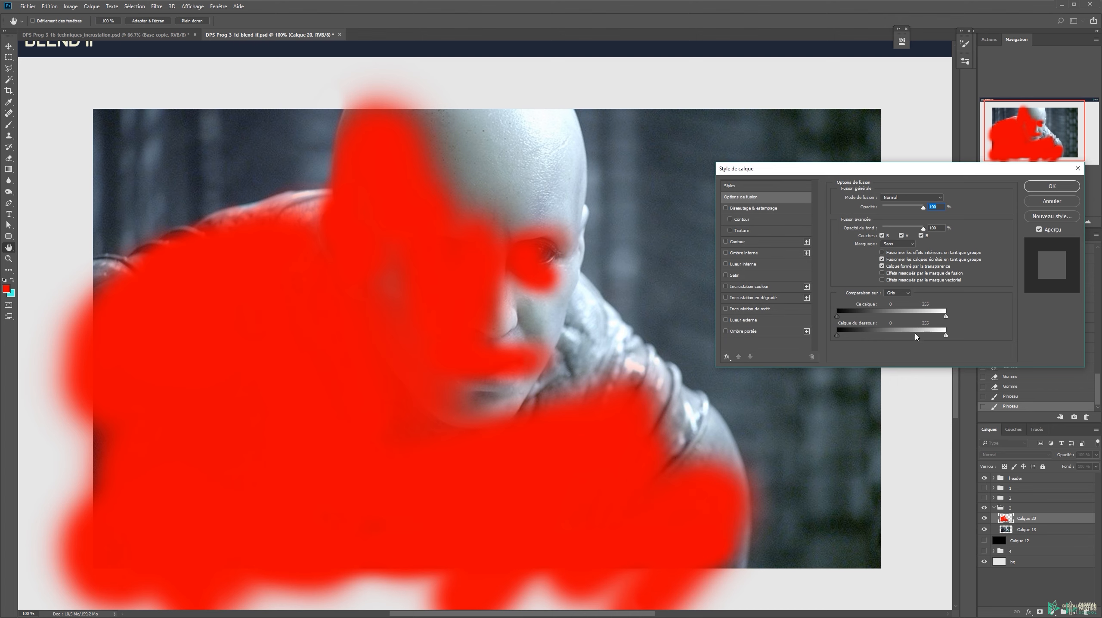
drag(935, 340, 874, 334)
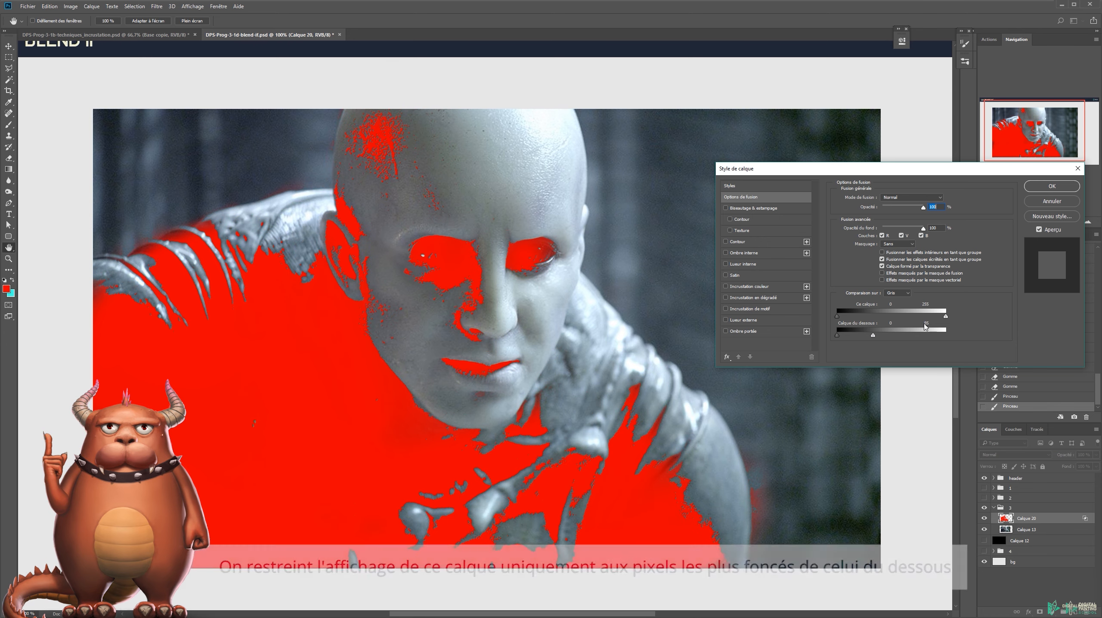
mouse_move(873, 336)
mouse_down()
mouse_move(849, 340)
mouse_move(877, 344)
mouse_up()
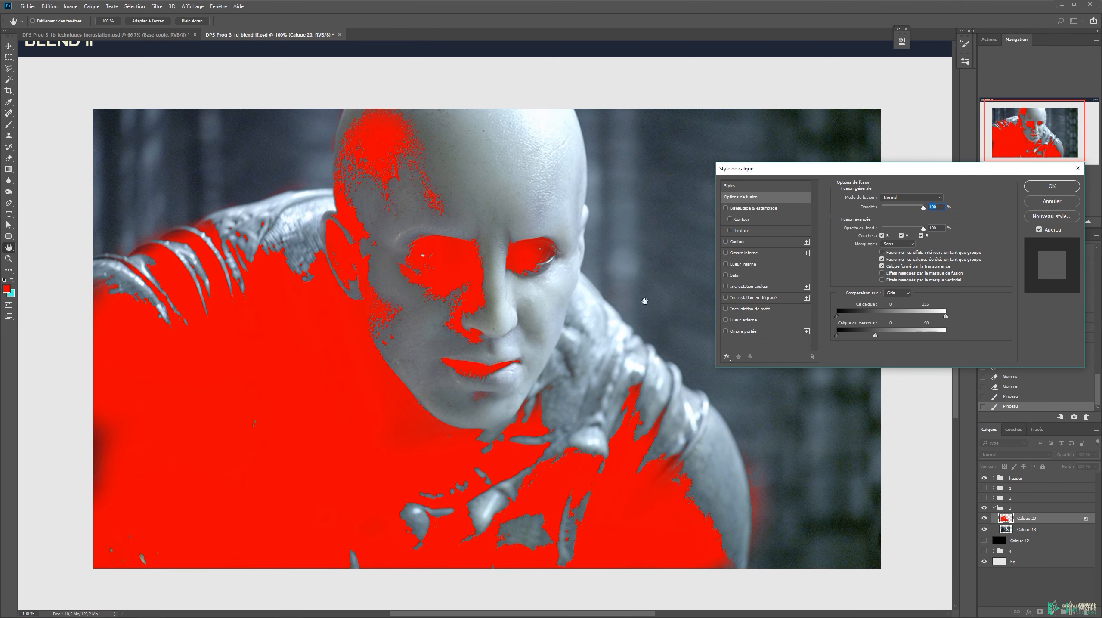
Step: Split the red layer's Underlying Layer white threshold to about 69 / 117 and apply the blending options
key(alt)
mouse_move(876, 339)
mouse_down()
mouse_move(867, 339)
mouse_move(888, 338)
mouse_up()
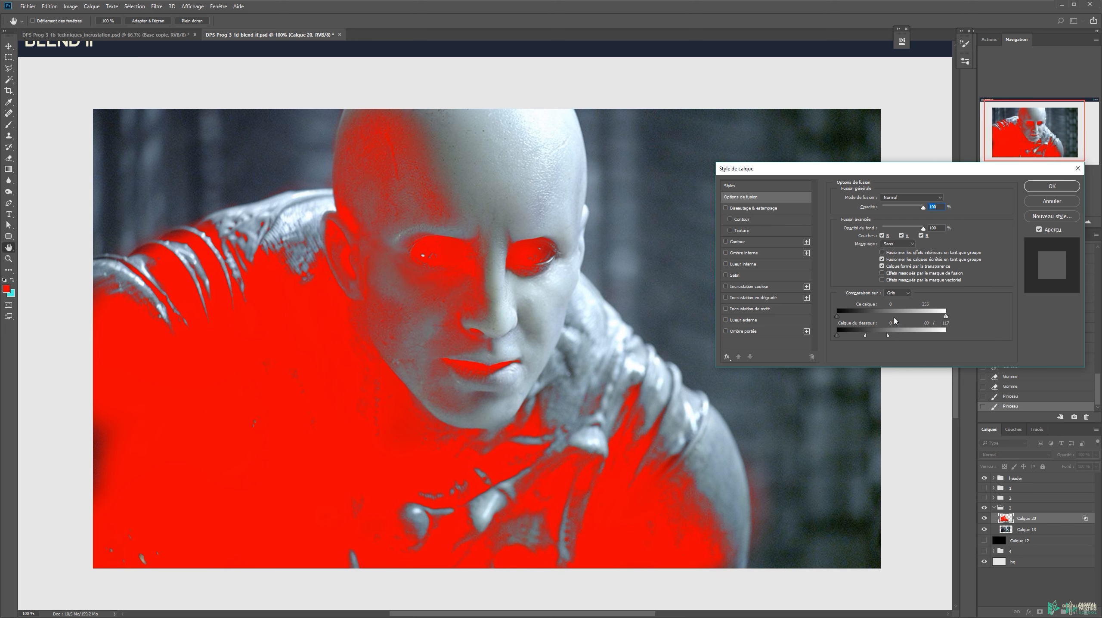
drag(894, 338, 891, 339)
click(1051, 186)
Step: Try the Incrustation blend mode on the red layer and settle on Lumière tamisée
click(1015, 455)
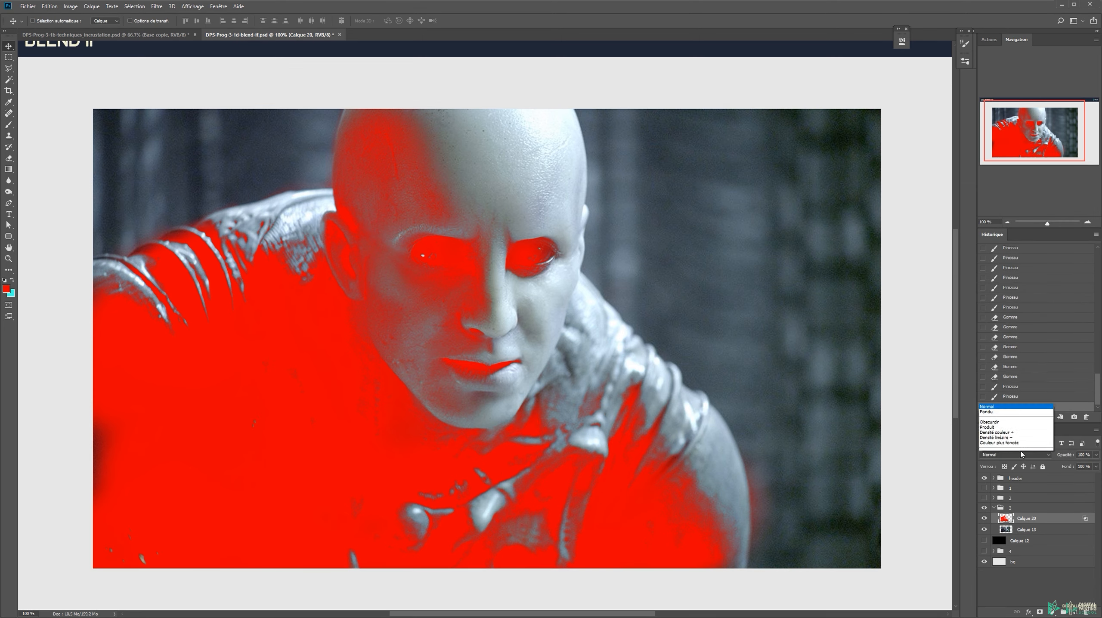
click(1006, 367)
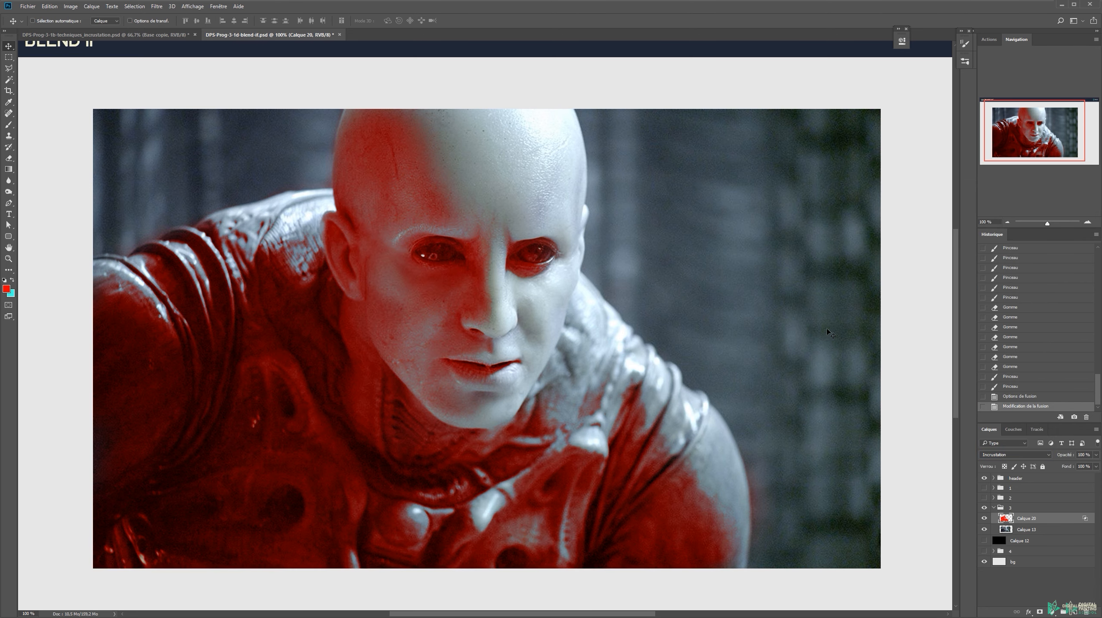
click(1000, 456)
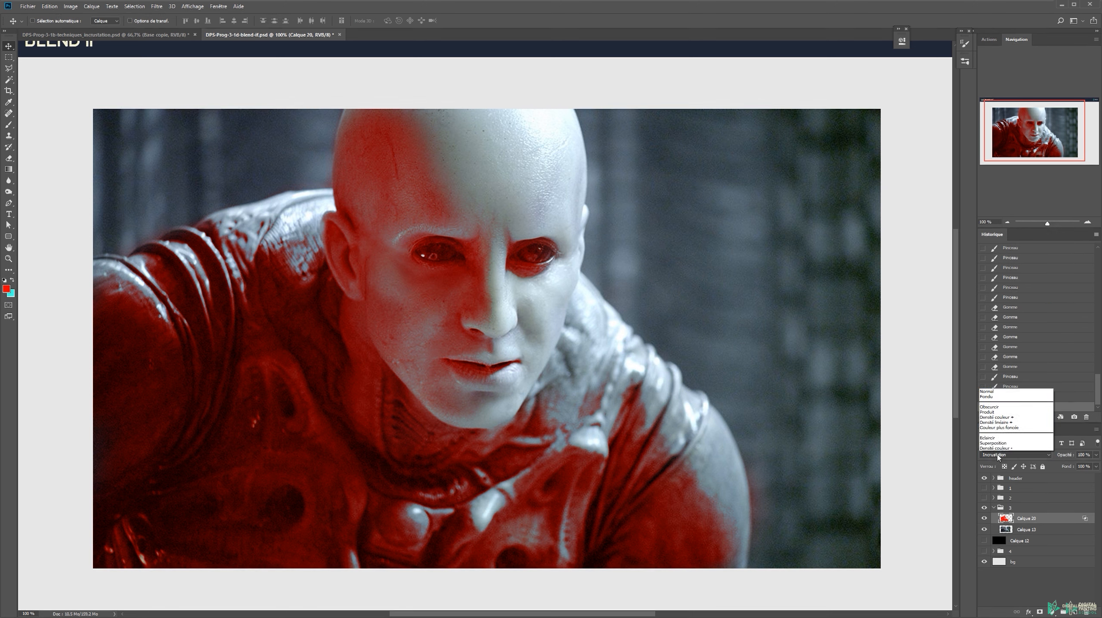
click(997, 371)
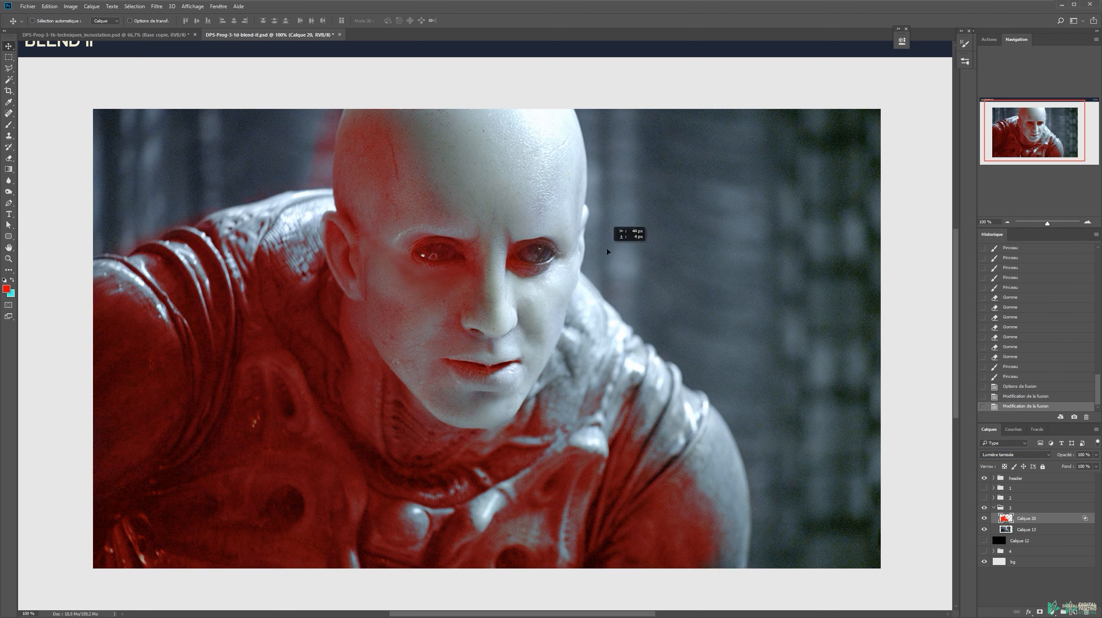
Step: Reduce the red layer's saturation slightly with Teinte/Saturation
key(ctrl+u)
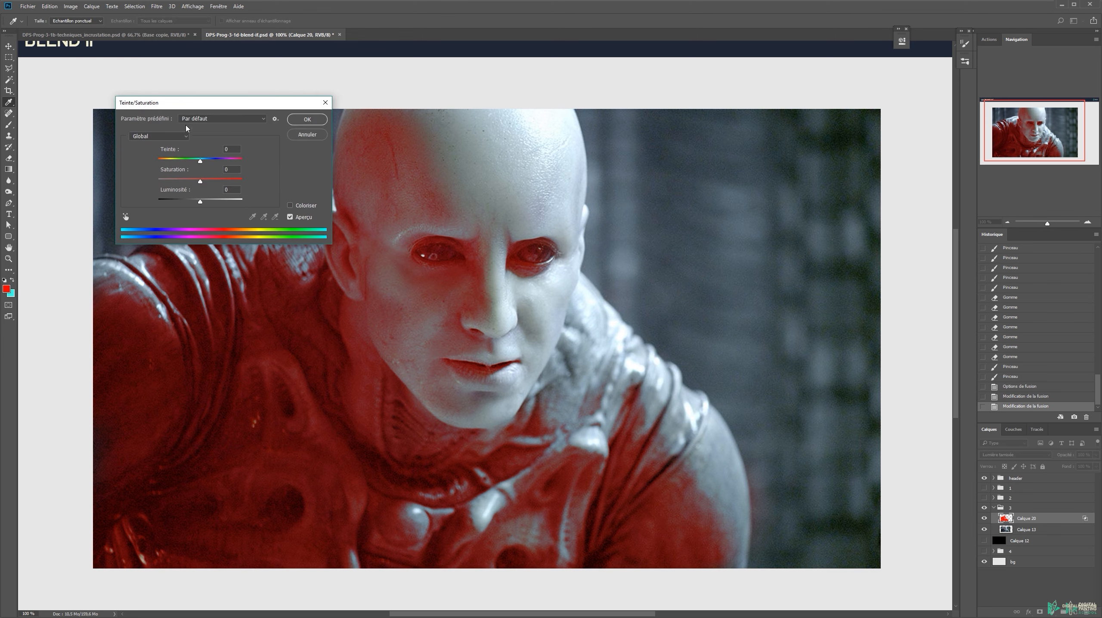
drag(202, 185, 192, 185)
click(296, 121)
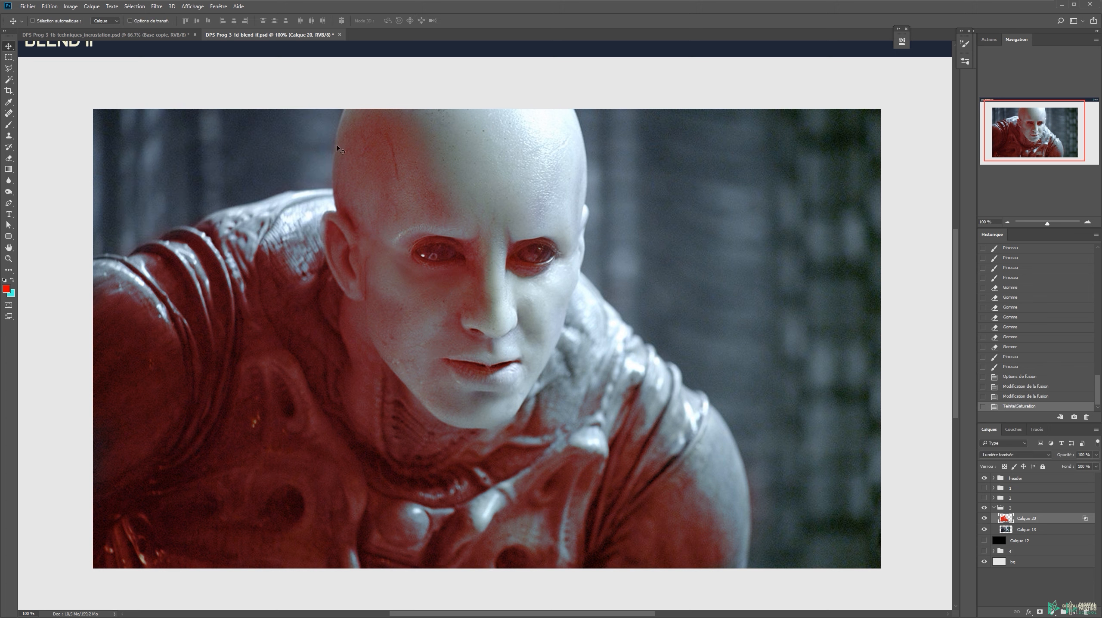
Step: Hide and show the red light layer repeatedly to compare the picture with and without it
click(985, 519)
click(985, 519)
click(984, 518)
click(985, 518)
Step: Add a new layer and paint cyan over the alien's forehead, the lit half of the face and the torso below
key(ctrl+shift+alt+n)
key(b)
key(x)
mouse_move(487, 131)
mouse_down()
mouse_move(477, 197)
mouse_move(520, 187)
mouse_up()
alt+right_click(511, 177)
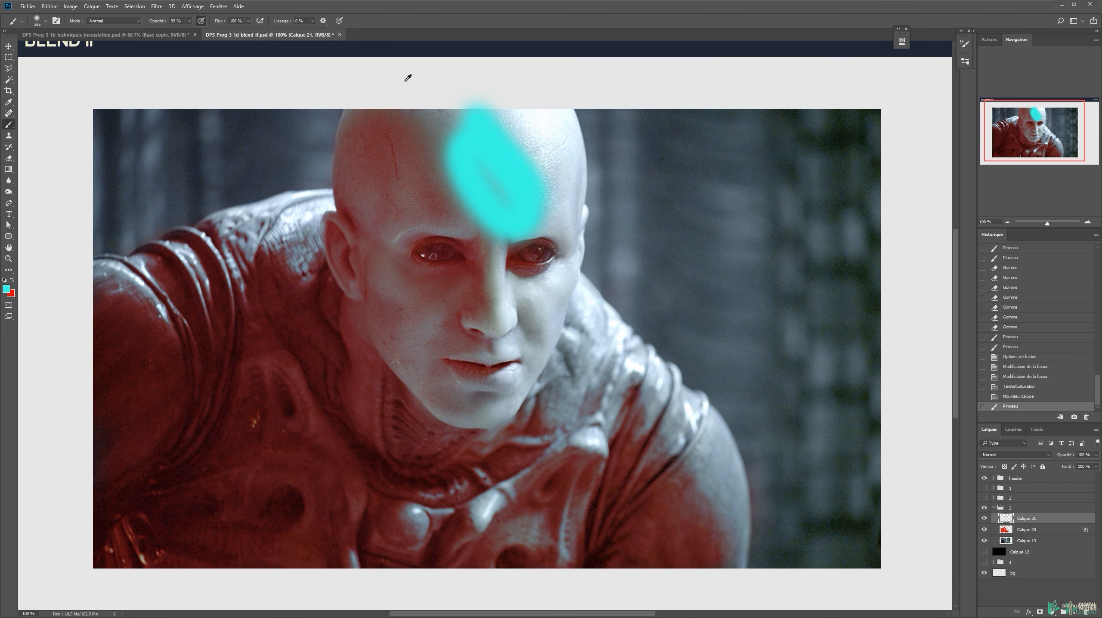
drag(448, 123, 502, 233)
drag(433, 149, 482, 284)
mouse_move(497, 114)
mouse_down()
mouse_move(513, 255)
mouse_move(558, 411)
mouse_up()
mouse_move(502, 281)
mouse_down()
mouse_move(658, 482)
mouse_move(684, 387)
mouse_move(733, 568)
mouse_up()
Step: Extend the cyan paint with a resized brush over both shoulders, the arm, the neck and the lower chest
alt+right_click(637, 344)
alt+right_click(435, 199)
mouse_move(429, 173)
mouse_down()
mouse_move(415, 303)
mouse_move(169, 350)
mouse_up()
drag(489, 424, 461, 578)
drag(390, 517, 485, 378)
drag(424, 402, 714, 424)
drag(602, 300, 583, 405)
drag(195, 545, 331, 431)
Step: Paint cyan along the upper edge of the alien's shoulder and arm with a smaller brush
alt+right_click(375, 262)
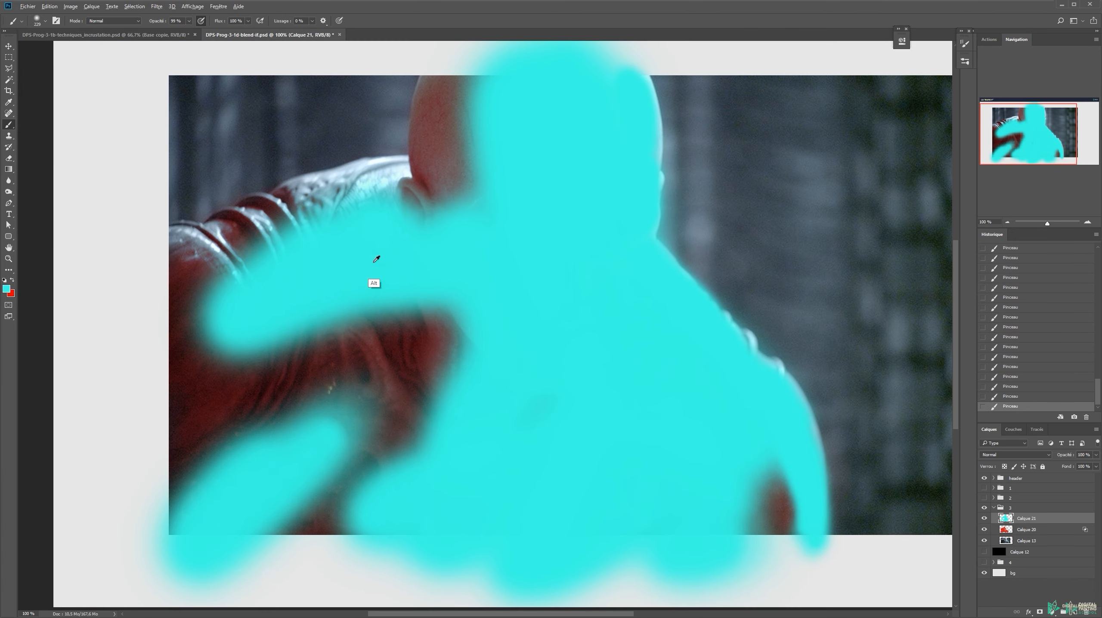
alt+right_click(430, 187)
mouse_move(203, 276)
mouse_down()
mouse_move(424, 186)
mouse_move(373, 169)
mouse_move(155, 244)
mouse_up()
mouse_move(662, 134)
mouse_down()
mouse_move(535, 176)
mouse_move(586, 162)
mouse_up()
Step: Restrict the cyan layer to light tones with a split Underlying Layer black threshold of about 153 / 189
key(v)
double_click(1069, 518)
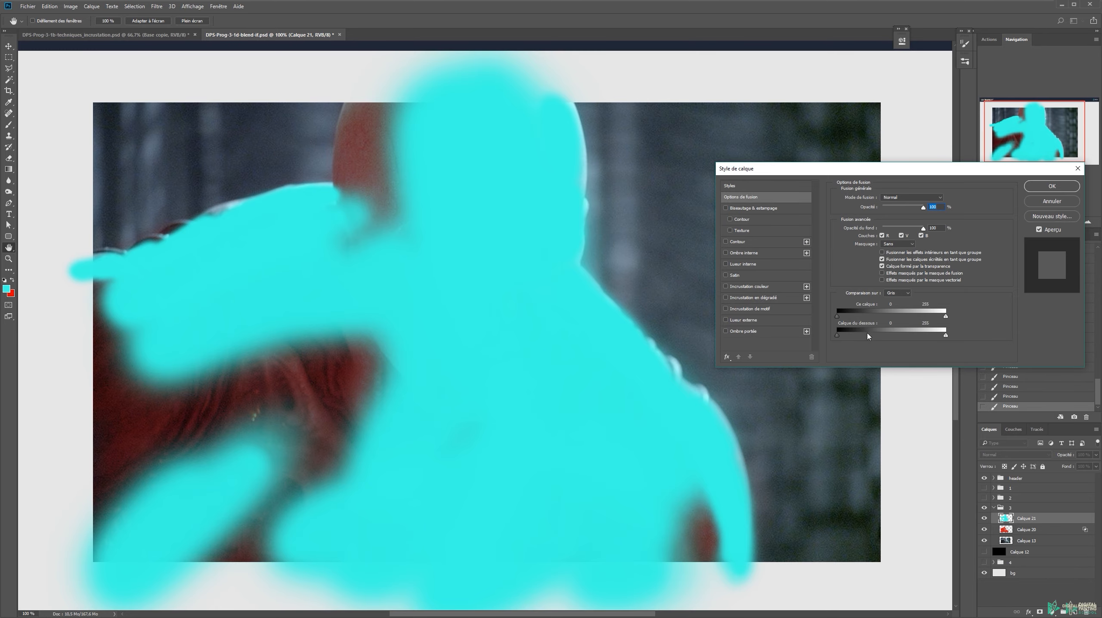
drag(838, 337, 905, 339)
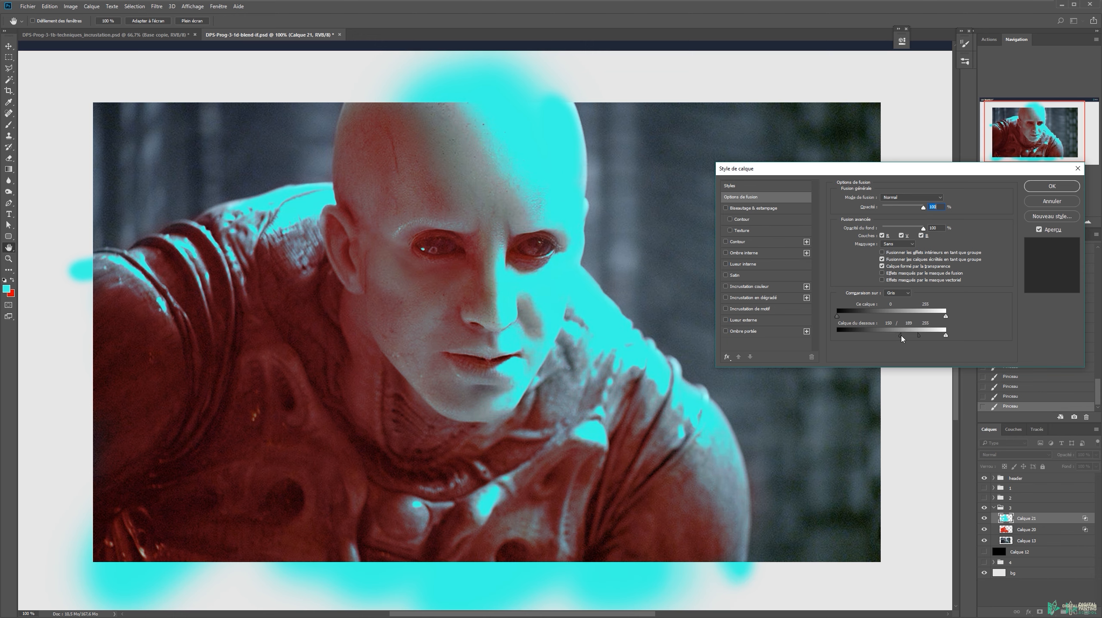
click(1045, 184)
Step: Try the Incrustation blend mode on the cyan layer and settle on Lumière tamisée
click(1008, 455)
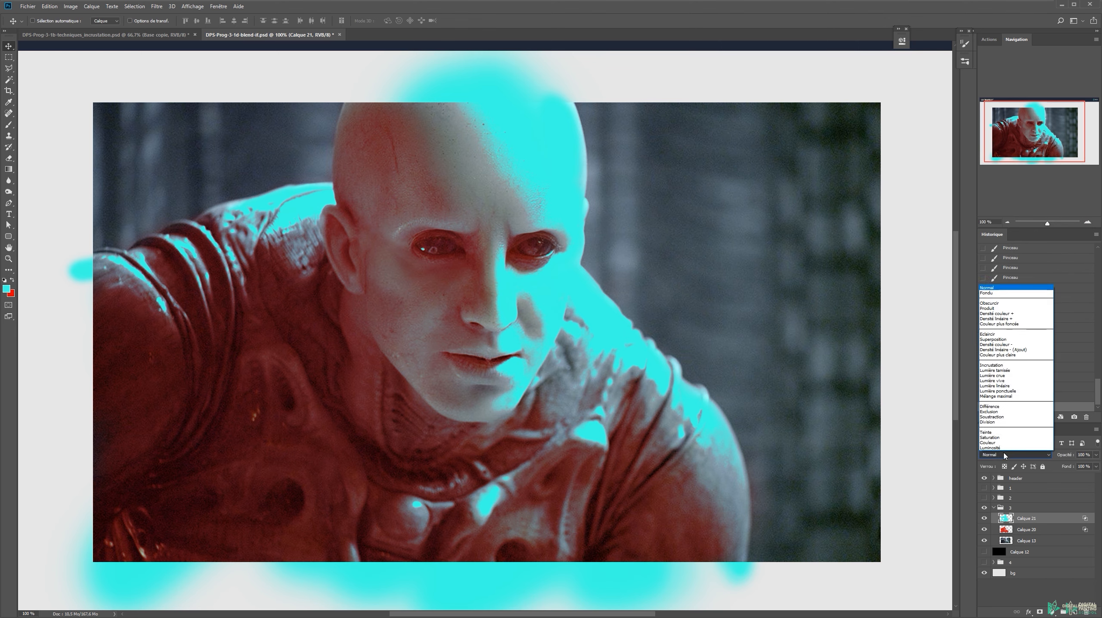
click(996, 367)
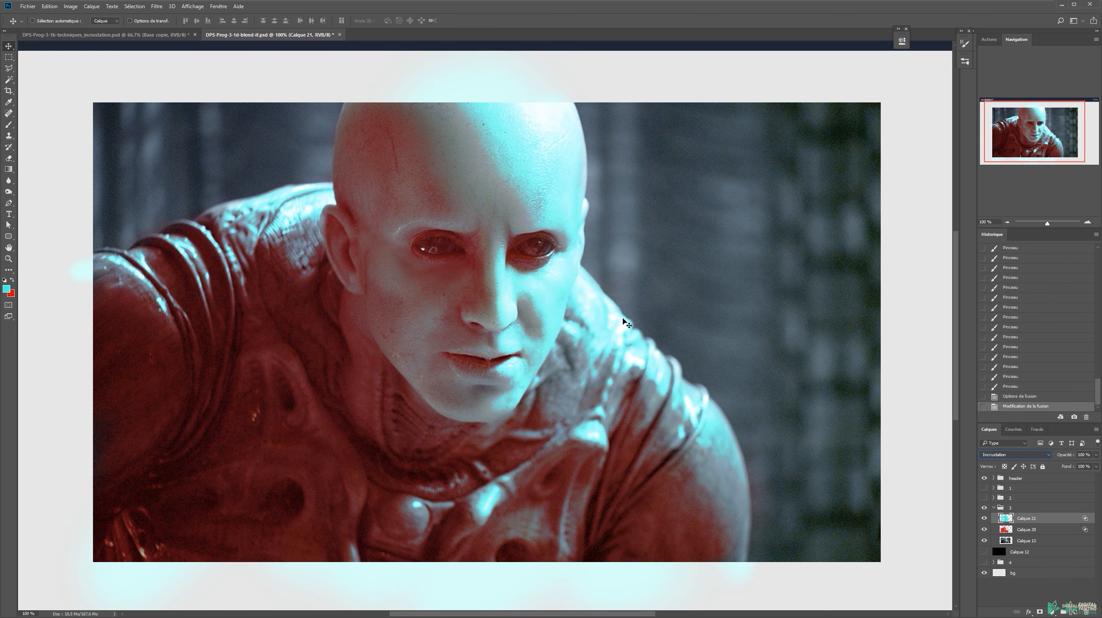
click(1015, 454)
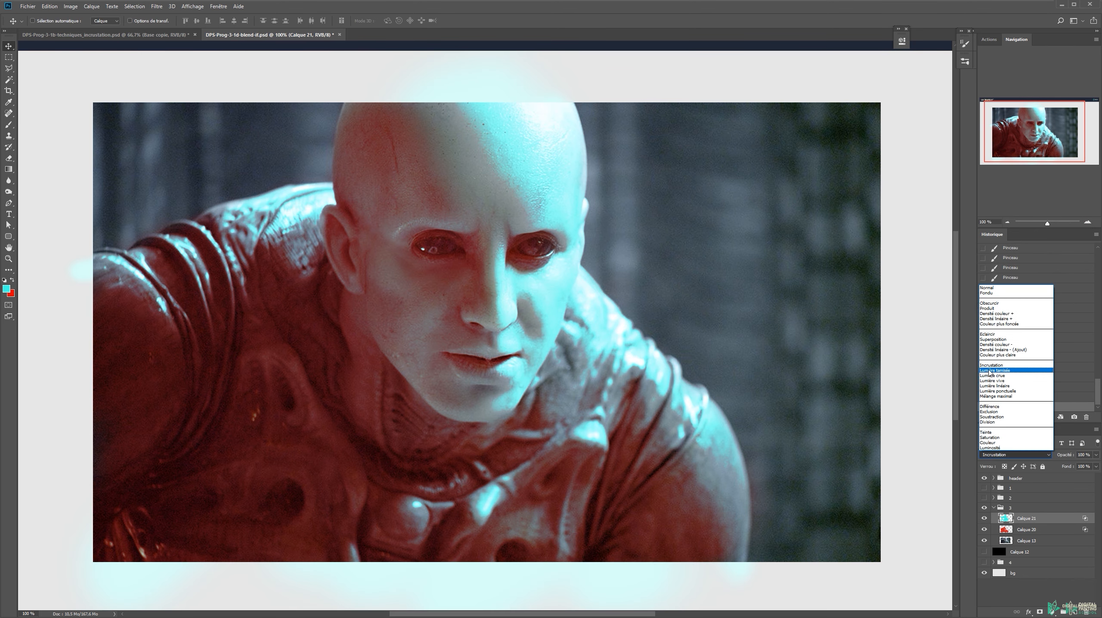
click(992, 373)
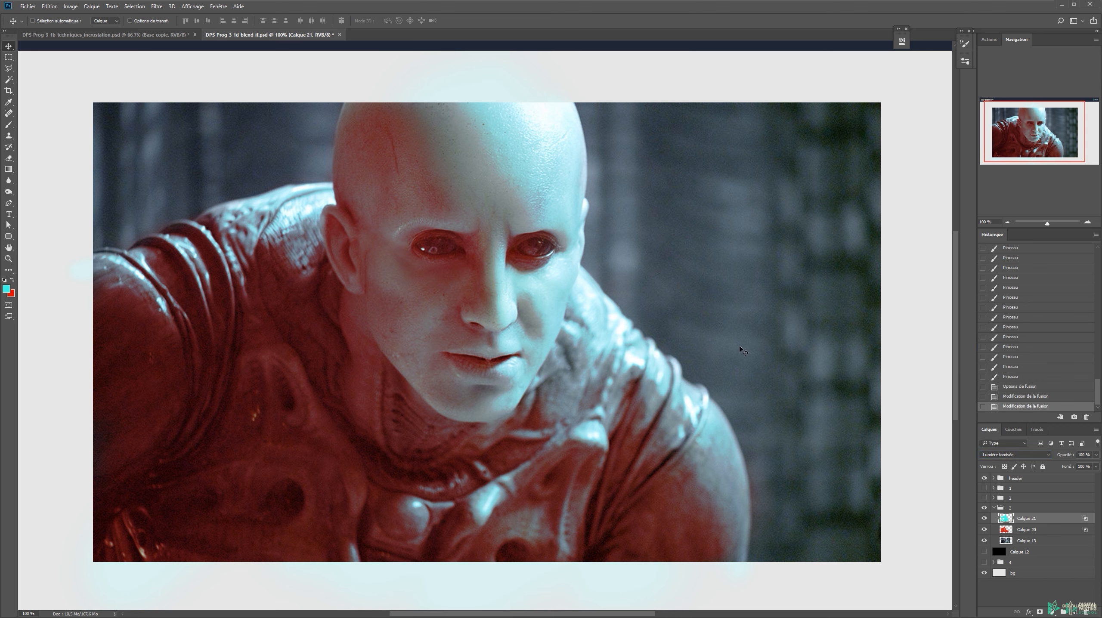
Step: Delete the cyan light layer and restore it to compare the picture with and without it
key(Delete)
key(ctrl+z)
key(ctrl+z)
key(ctrl+z)
key(ctrl+z)
key(ctrl+z)
Step: Lower the first half of the cyan layer's split Underlying Layer black threshold for a wider transition and apply it
double_click(1064, 516)
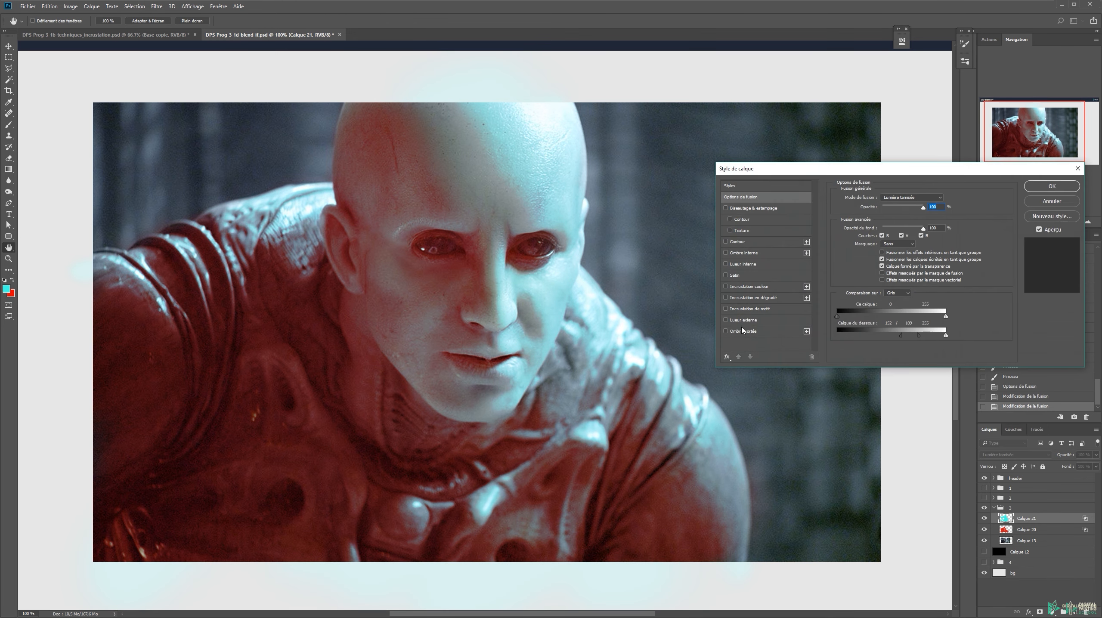
mouse_move(902, 339)
mouse_down()
mouse_move(917, 339)
mouse_move(878, 339)
mouse_move(911, 336)
mouse_move(889, 336)
mouse_up()
click(1044, 185)
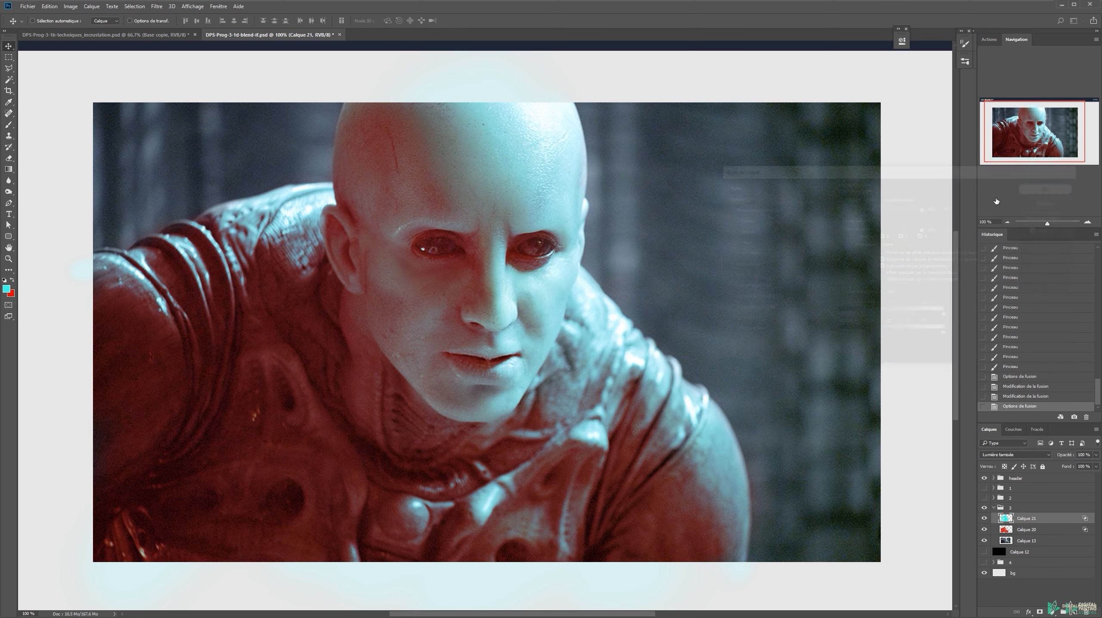
Step: Adjust the cyan layer's color slightly with Teinte/Saturation
key(ctrl+u)
key(shift+Down)
key(Return)
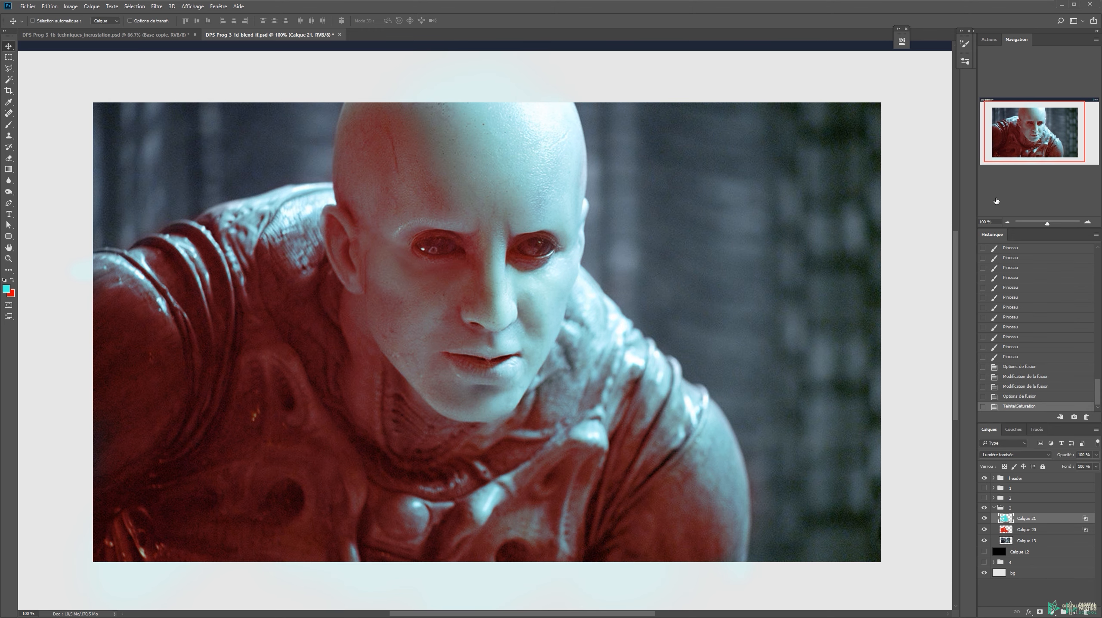
Step: Hide the cyan and red light layers and show them again to compare the alien picture before and after
click(1009, 529)
click(984, 519)
click(985, 529)
drag(988, 530, 984, 519)
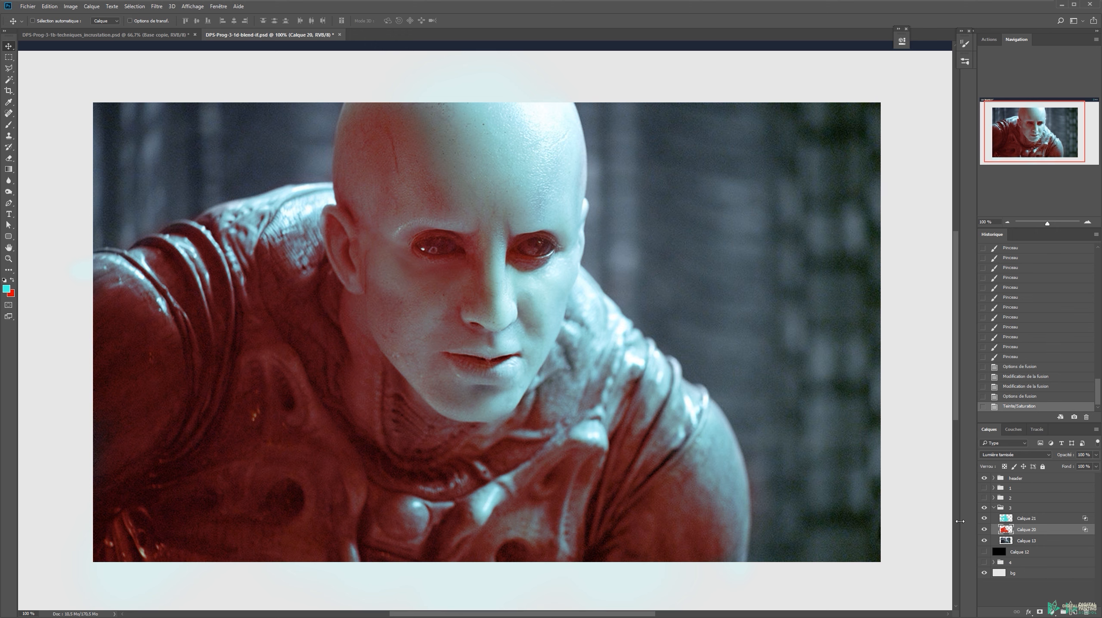
Step: Collapse group 3 and show the stained-glass layer above the marble wall texture in group 4
click(989, 478)
click(992, 509)
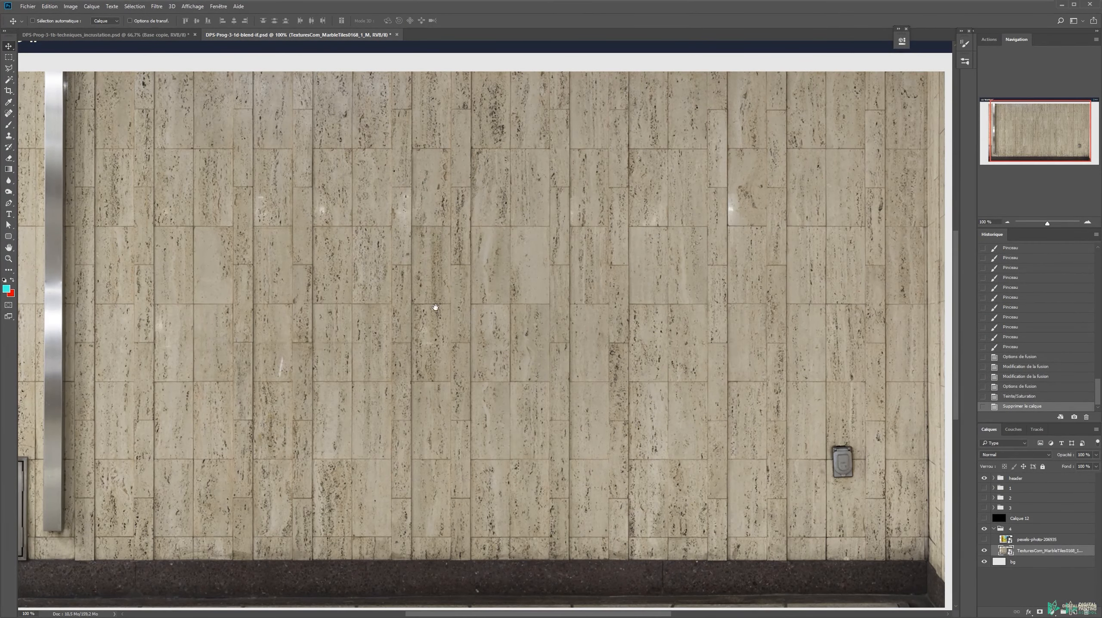
mouse_move(440, 287)
mouse_down()
mouse_move(528, 288)
mouse_move(441, 288)
mouse_up()
click(1037, 540)
click(985, 539)
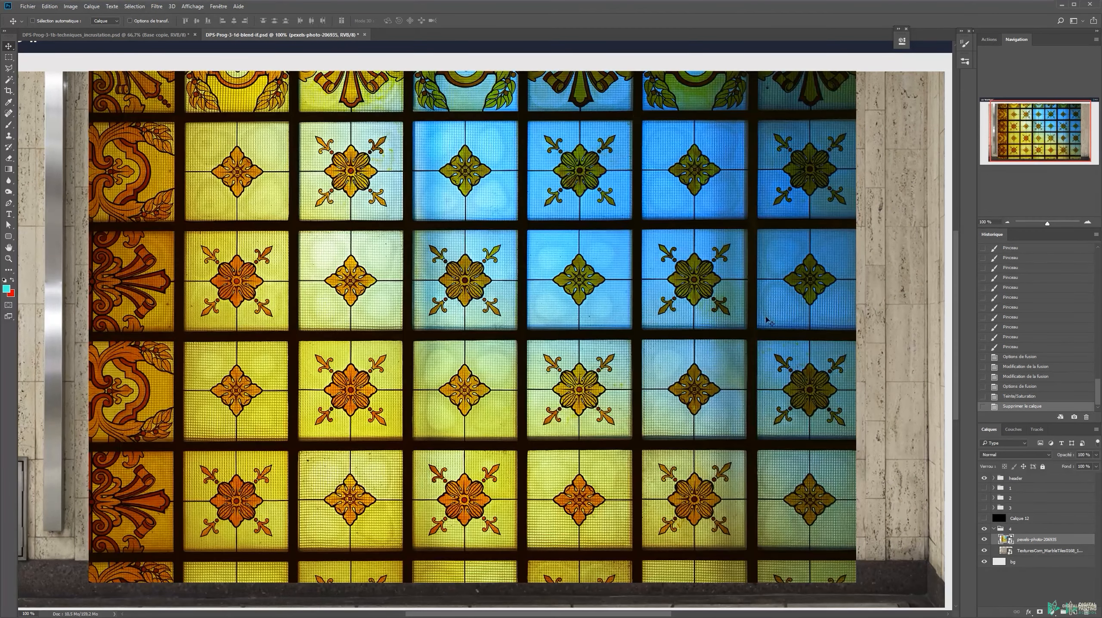
Step: Raise the stained-glass layer's This Layer black threshold slightly in its blending options to reveal the marble in the dark joints
drag(352, 360, 396, 355)
key(ctrl+z)
double_click(1066, 540)
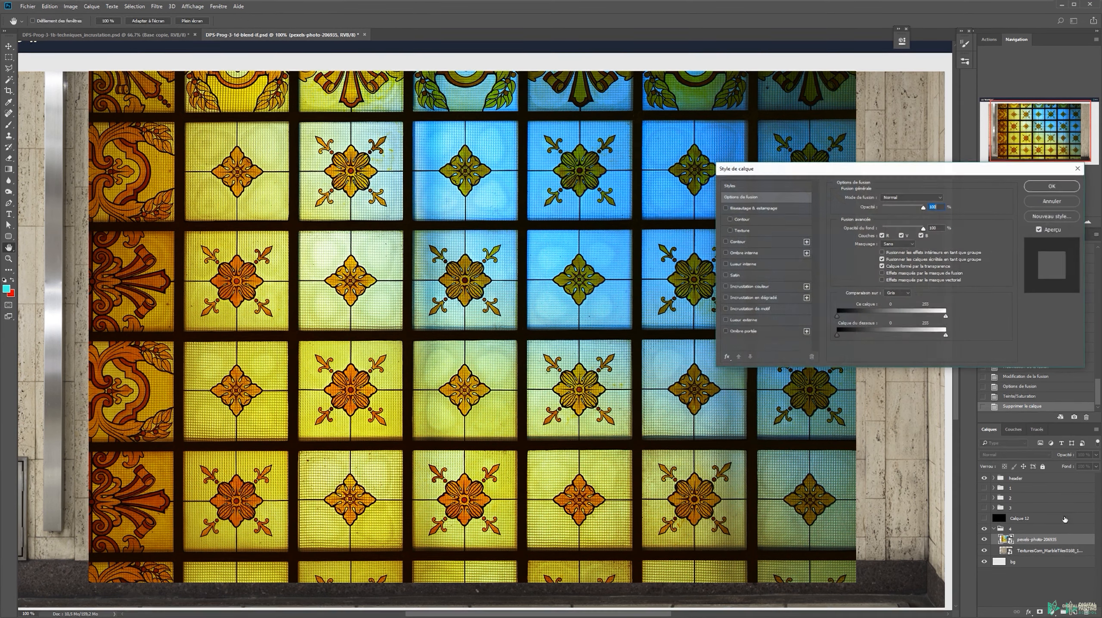
drag(867, 172, 946, 191)
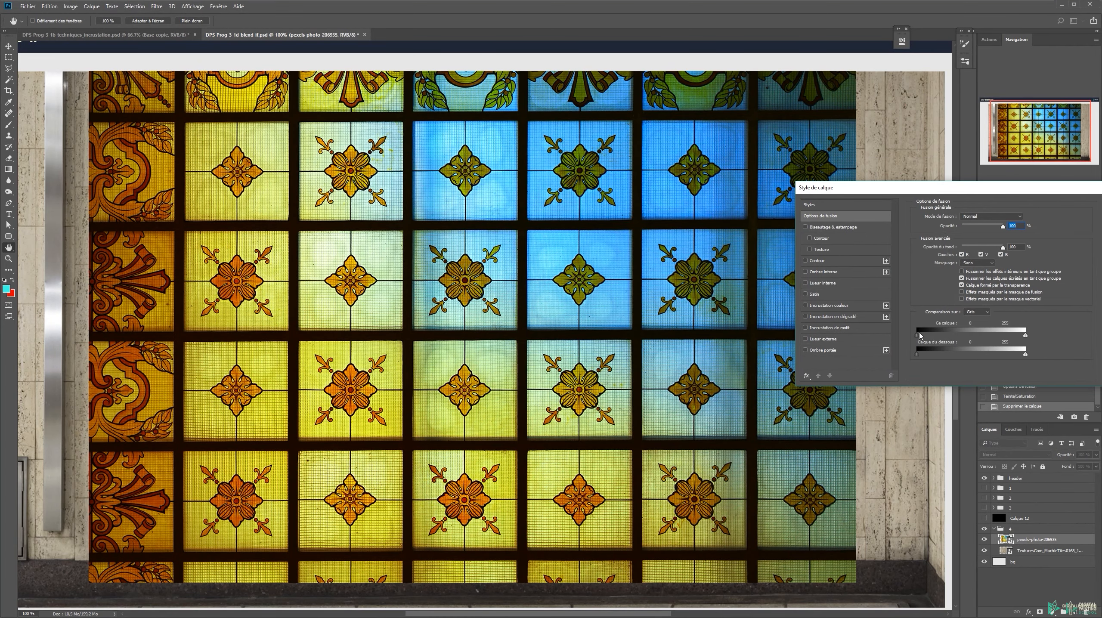
drag(917, 335, 928, 335)
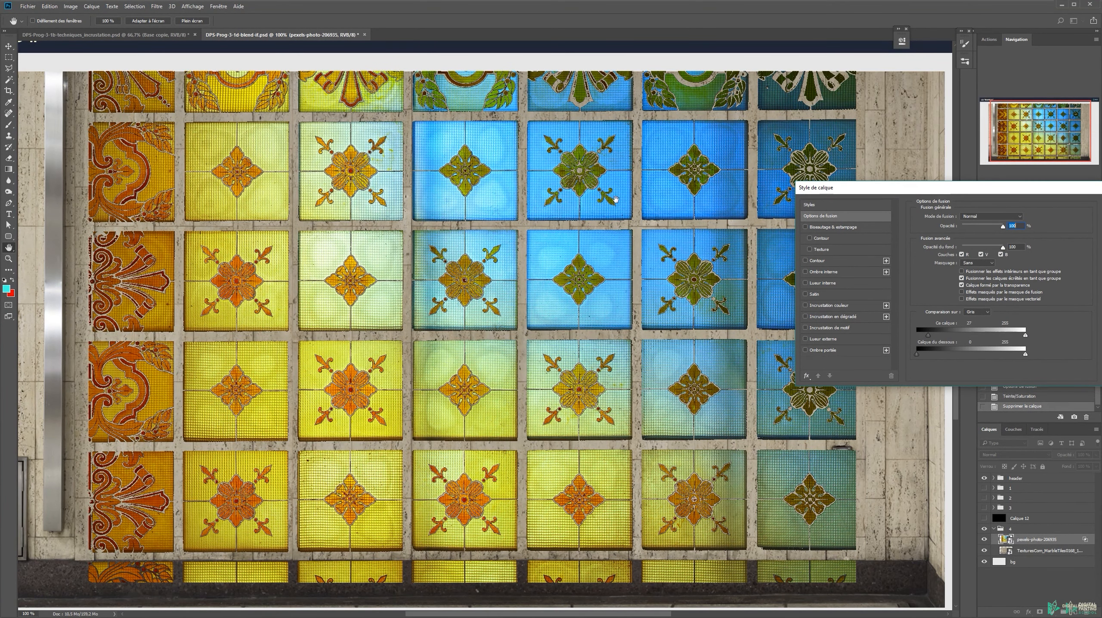
drag(930, 335, 895, 340)
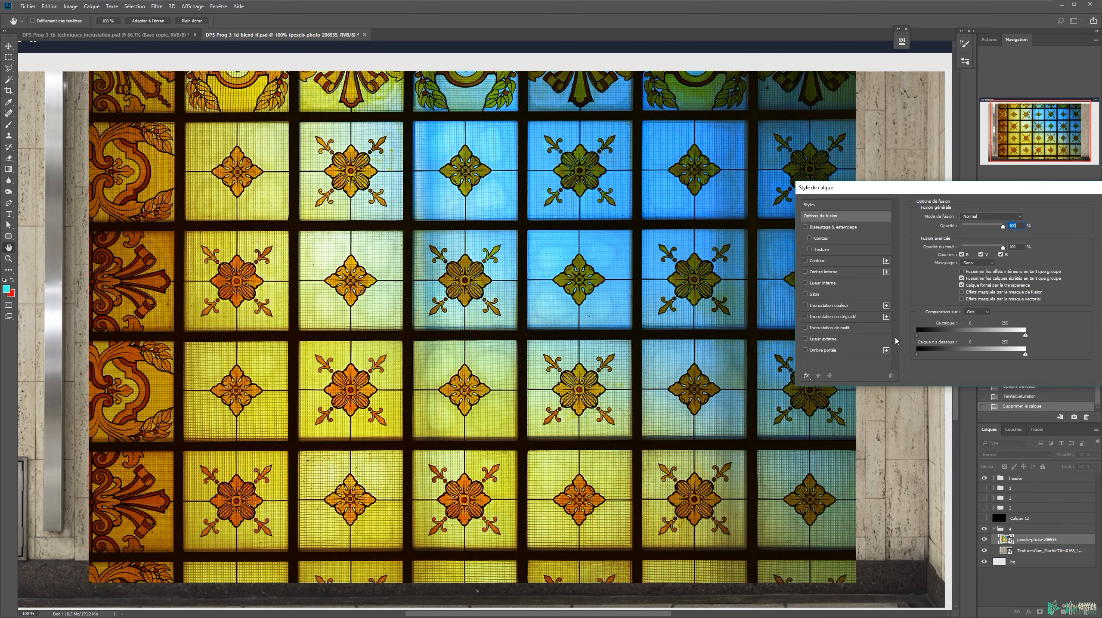
mouse_move(1029, 336)
mouse_down()
mouse_move(946, 335)
mouse_move(1030, 335)
mouse_up()
drag(917, 336, 926, 336)
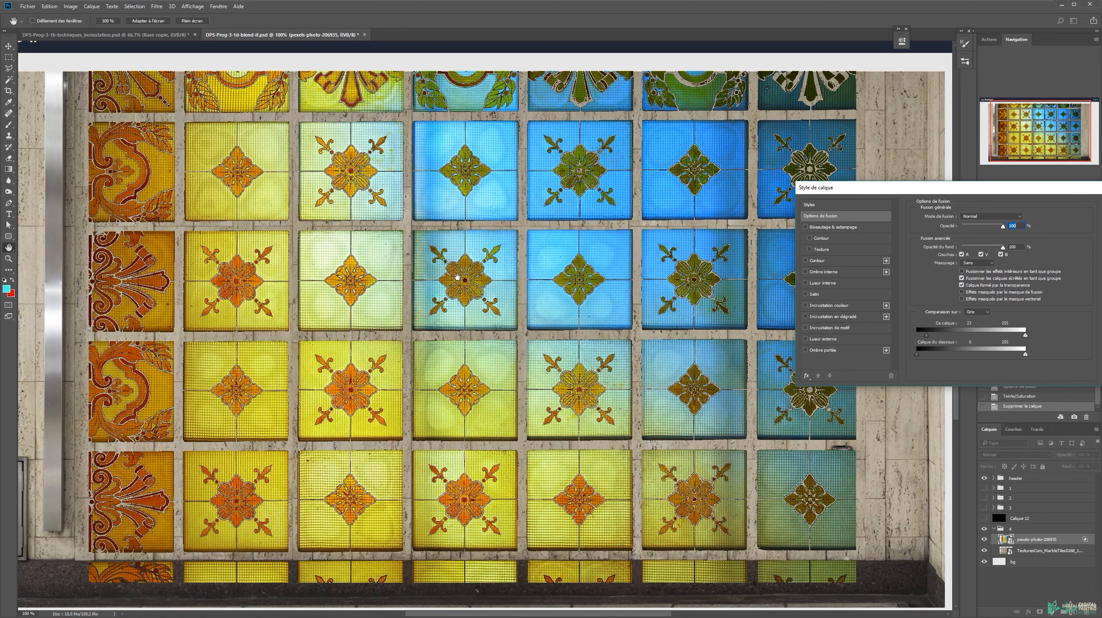
Step: Switch the stained-glass layer's Blend If comparison to the Bleu channel
mouse_move(917, 354)
mouse_down()
mouse_move(944, 359)
mouse_move(915, 357)
mouse_up()
drag(1025, 355, 1047, 356)
click(985, 314)
click(1022, 188)
drag(990, 185, 922, 176)
click(908, 305)
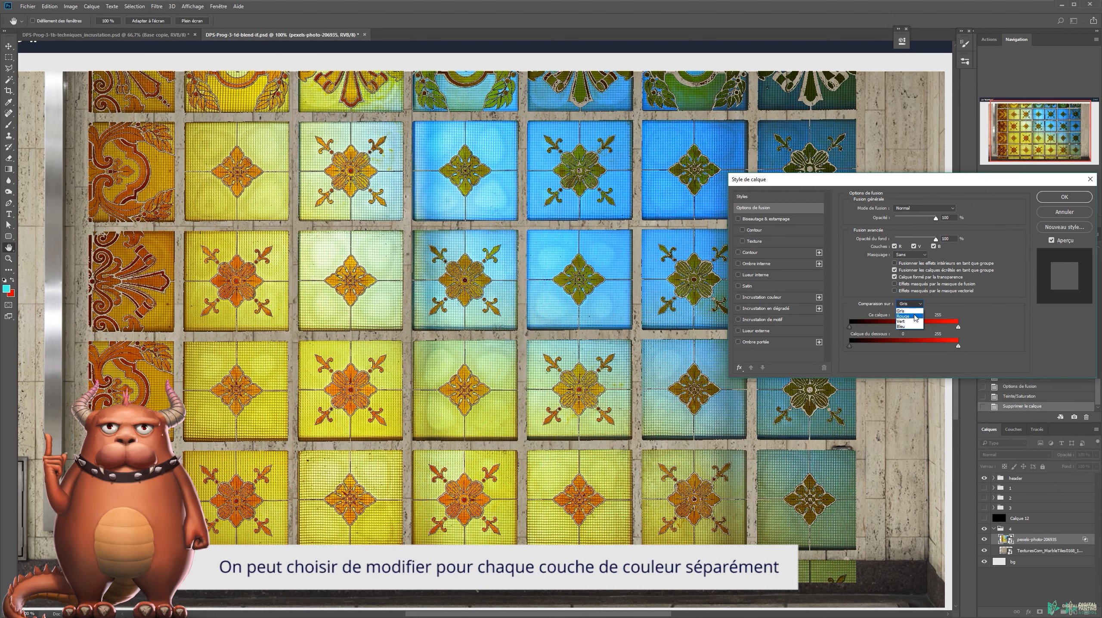
click(914, 326)
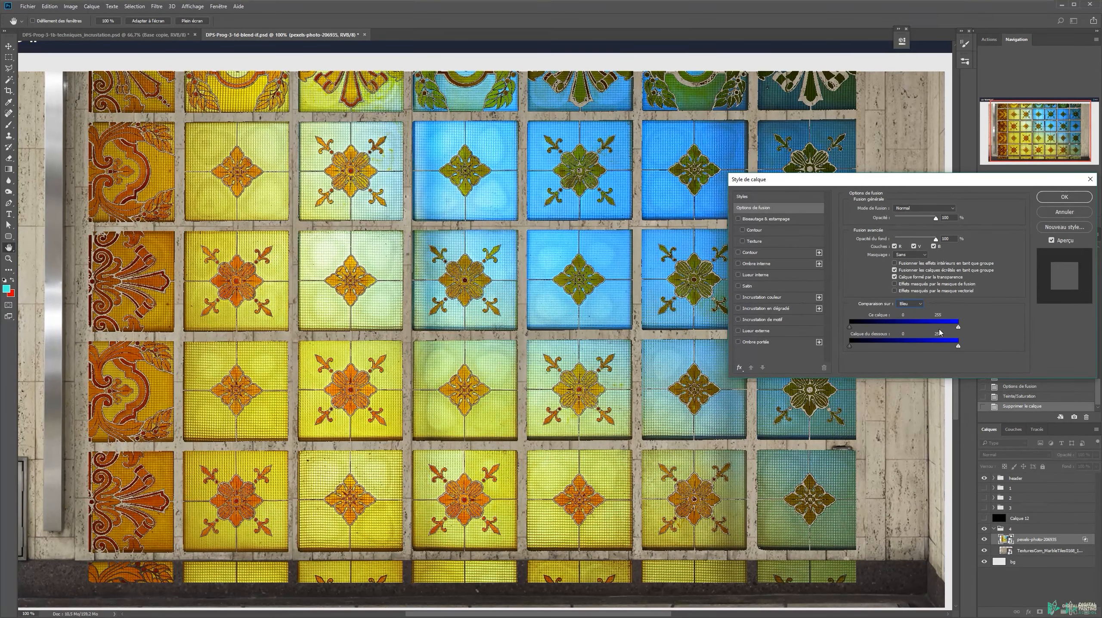
Step: Lower the blue channel's This Layer white threshold and split it, with its first half at about 87, to fade the blue panes
drag(958, 328, 949, 330)
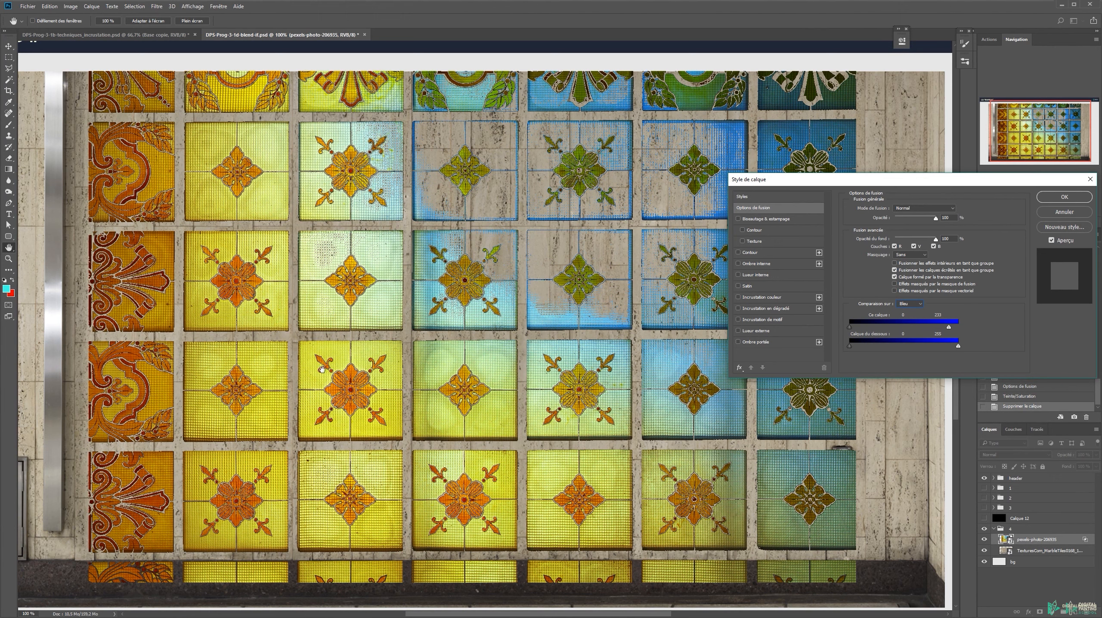
drag(949, 328, 885, 328)
key(alt)
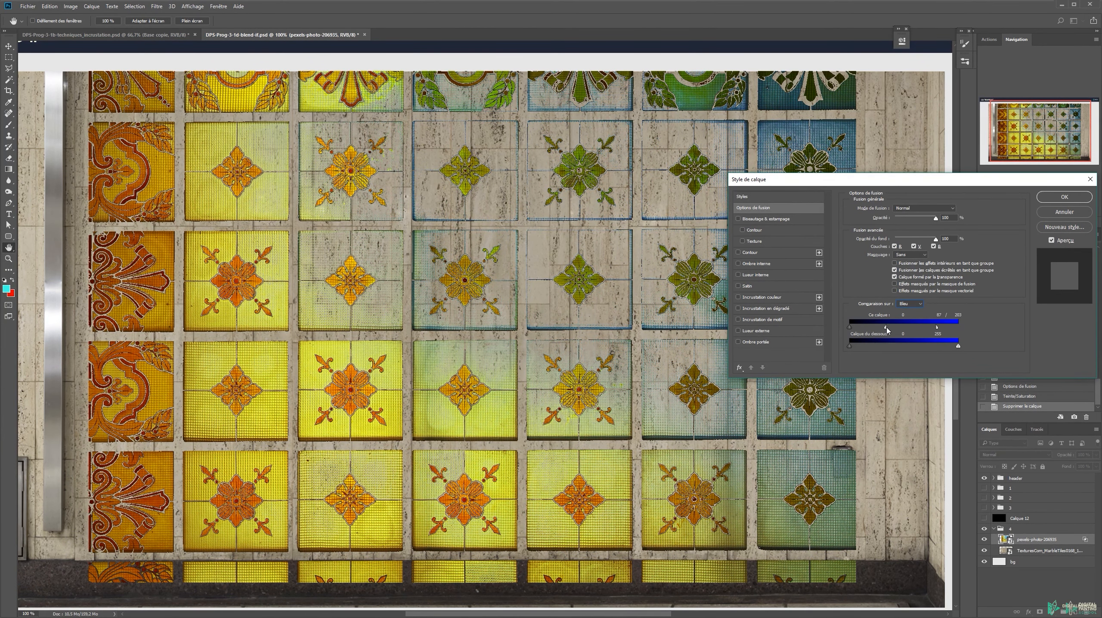
drag(937, 328, 940, 328)
Step: Compare on the Rouge channel, raise and split its This Layer black threshold with the first half at about 67, and apply the blending options
click(913, 304)
click(908, 311)
drag(851, 327, 820, 334)
click(903, 307)
click(909, 305)
drag(851, 329, 869, 329)
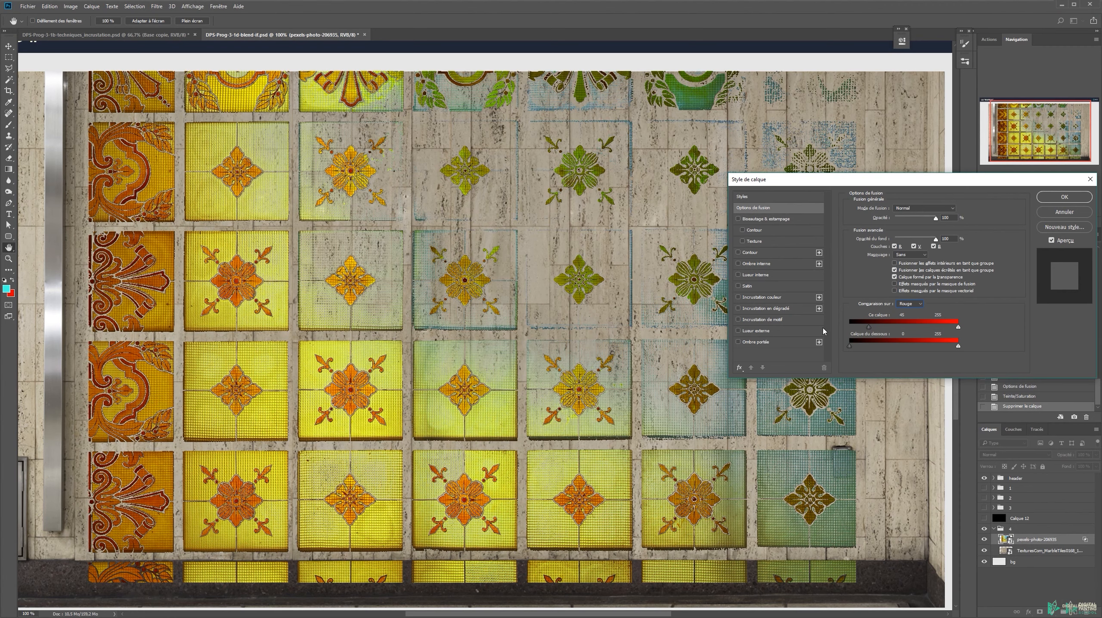
mouse_move(868, 330)
mouse_down()
mouse_move(895, 333)
mouse_move(885, 334)
mouse_up()
key(alt)
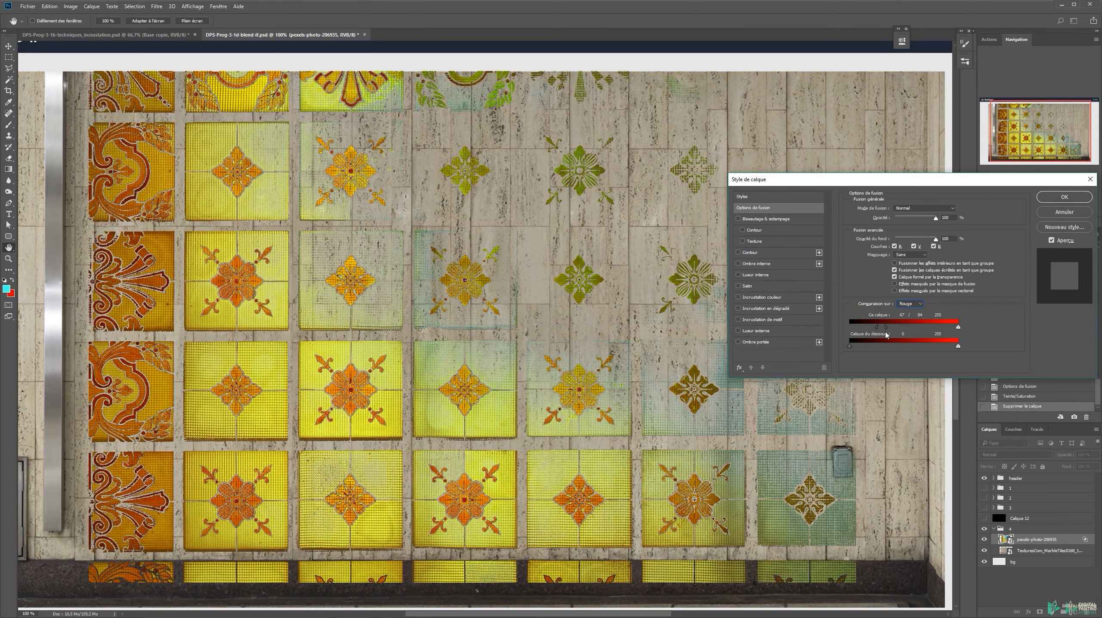
key(Return)
key(v)
mouse_move(374, 249)
mouse_down()
mouse_move(449, 222)
mouse_move(357, 235)
mouse_move(363, 243)
mouse_up()
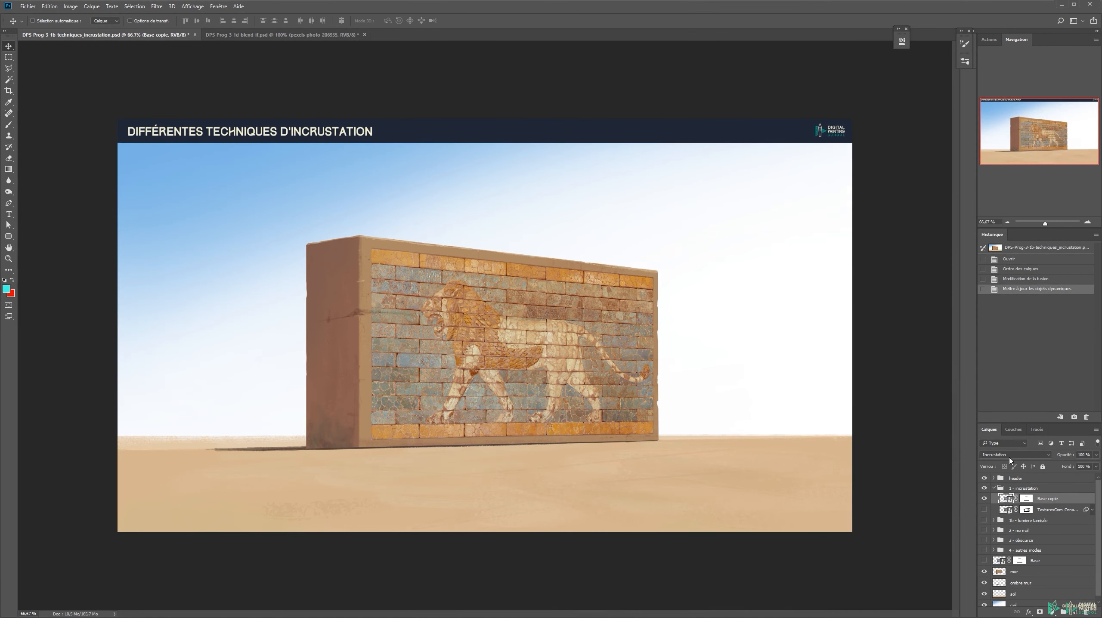
Step: Set the Base copie layer to Normal and back to Incrustation to compare the lion mosaic in both blend modes
click(1010, 455)
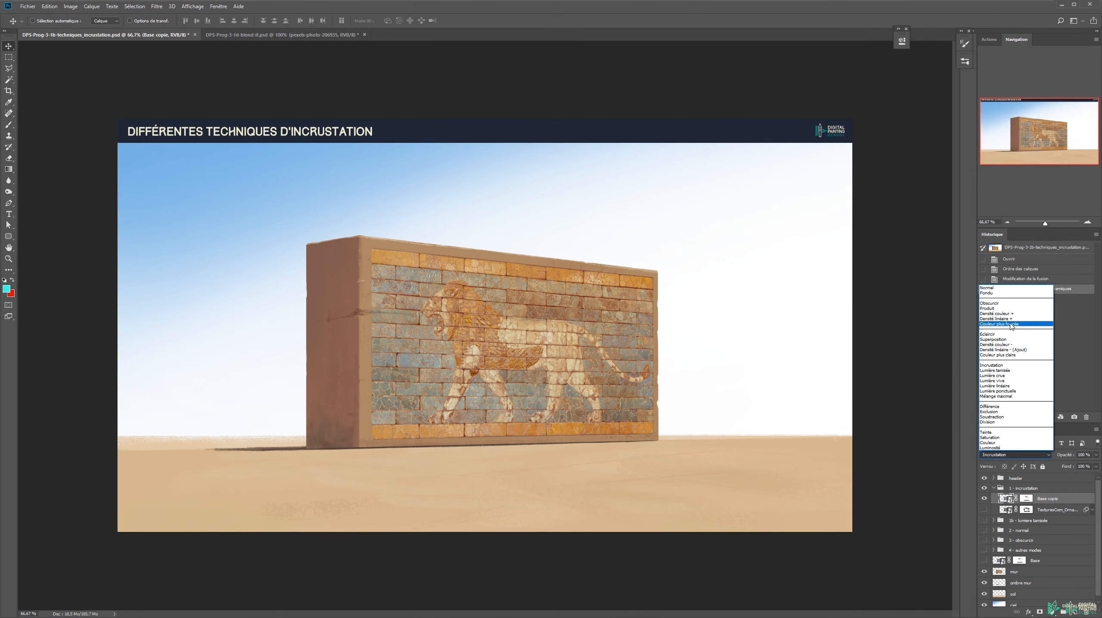
click(996, 289)
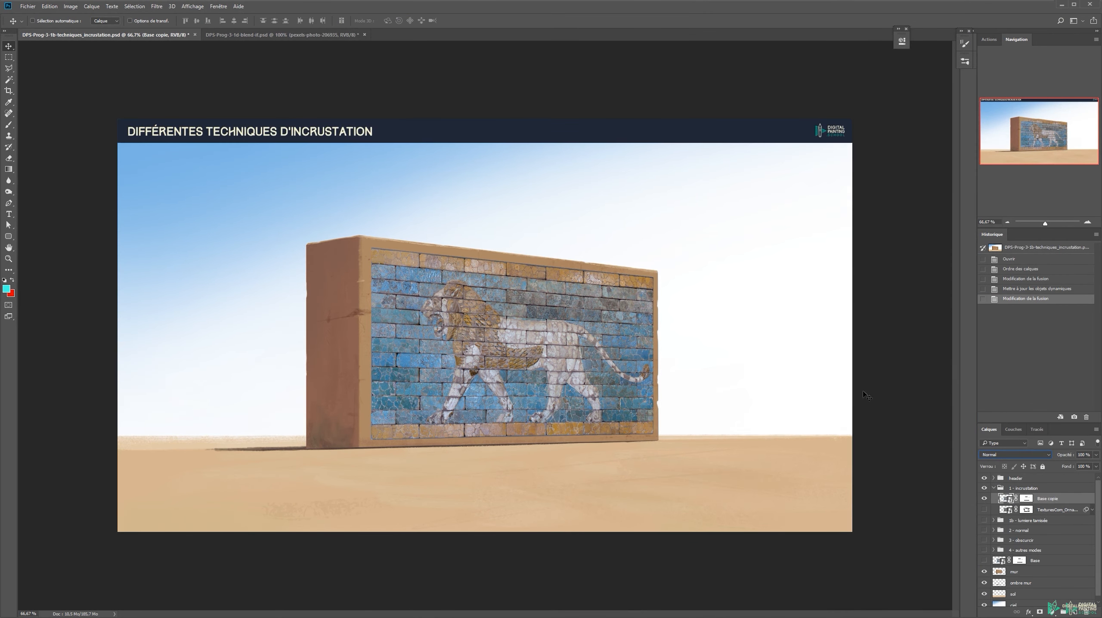
click(995, 455)
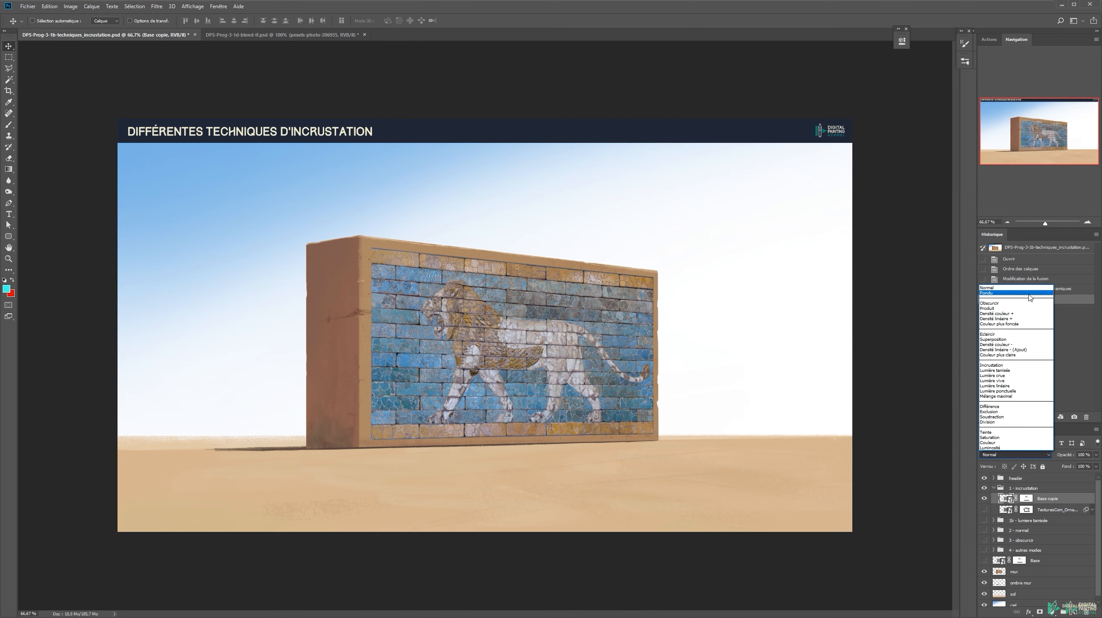
click(992, 366)
Step: Examine the cracks and brick texture around the lion's head on the mosaic wall
key(z)
click(465, 333)
key(v)
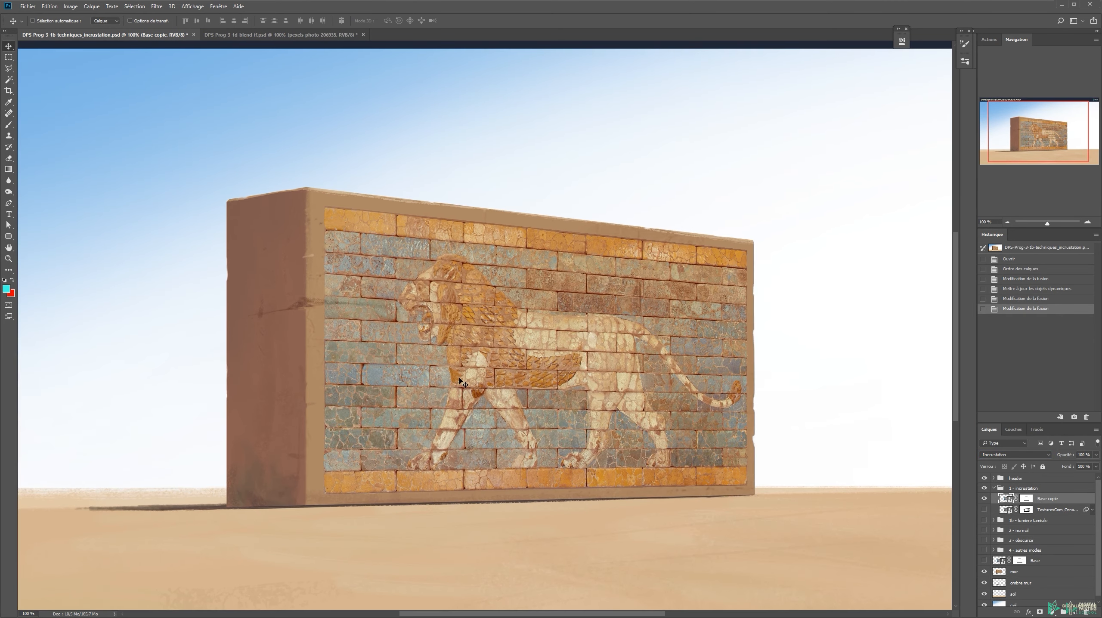
key(z)
click(390, 337)
click(390, 338)
key(v)
key(z)
alt+click(418, 363)
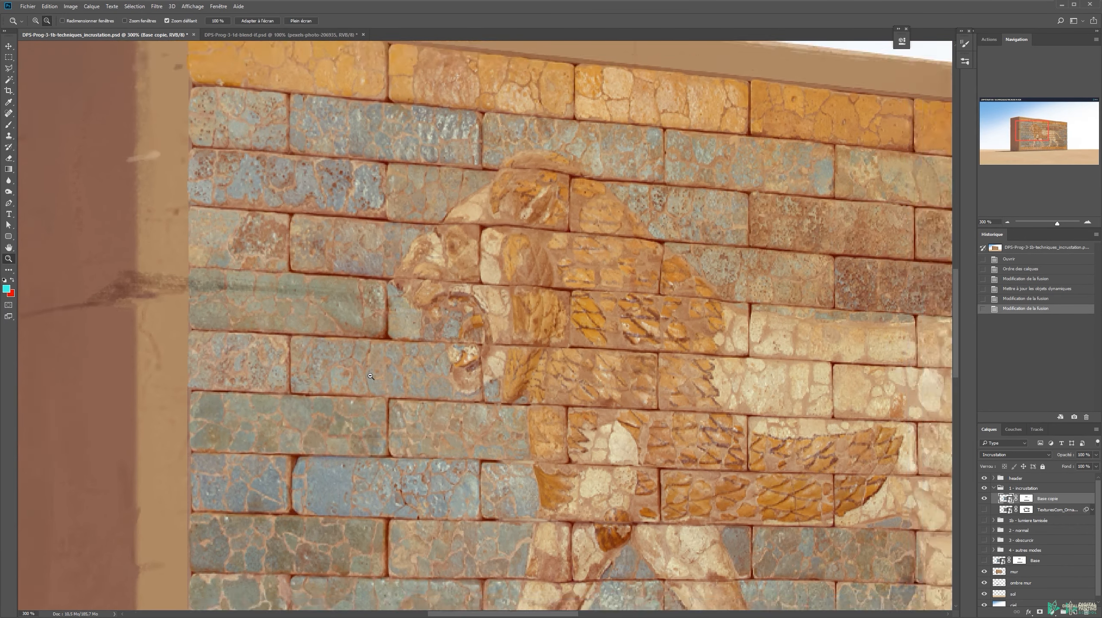
alt+click(420, 365)
key(v)
drag(426, 403, 444, 393)
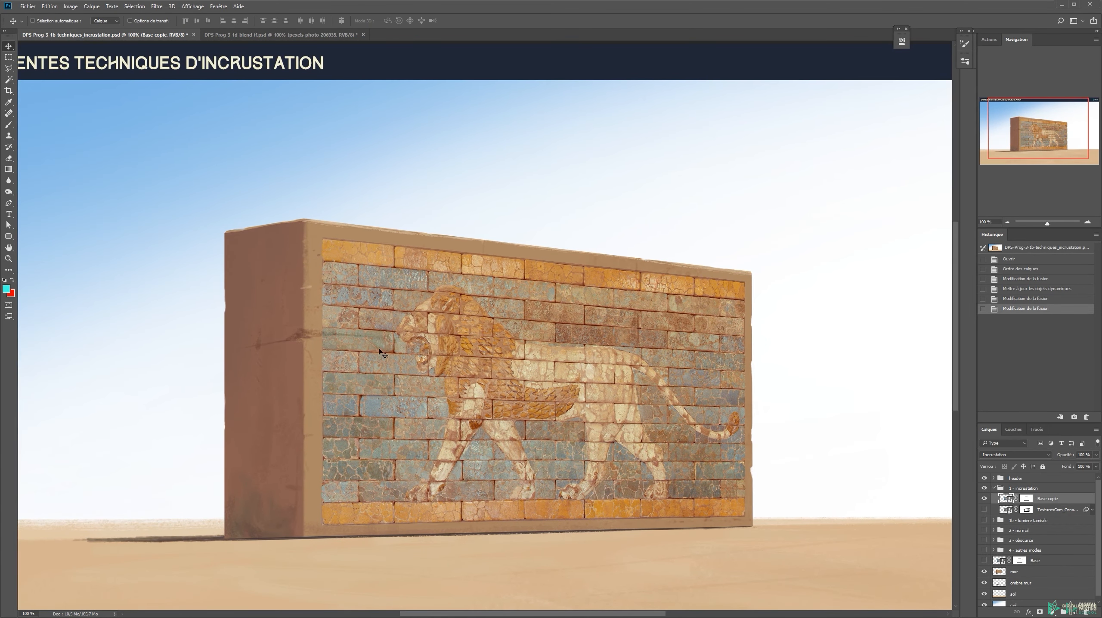
Step: Examine the lower corner of the wall and how the mosaic blends with its base
key(z)
click(273, 546)
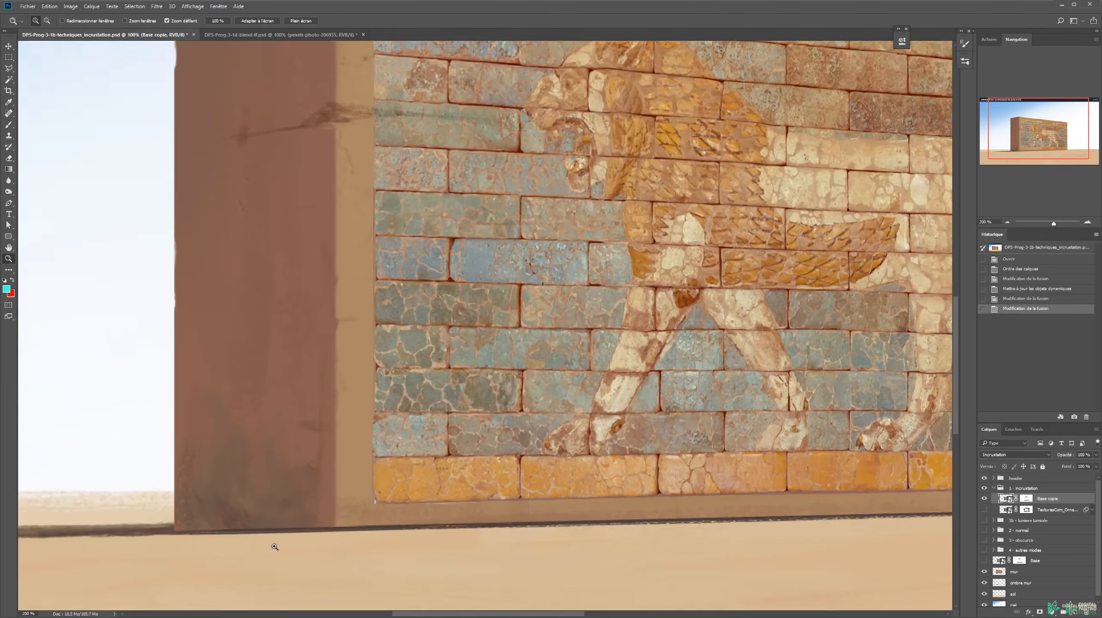
click(273, 546)
click(274, 545)
key(v)
key(z)
alt+click(517, 397)
alt+click(517, 397)
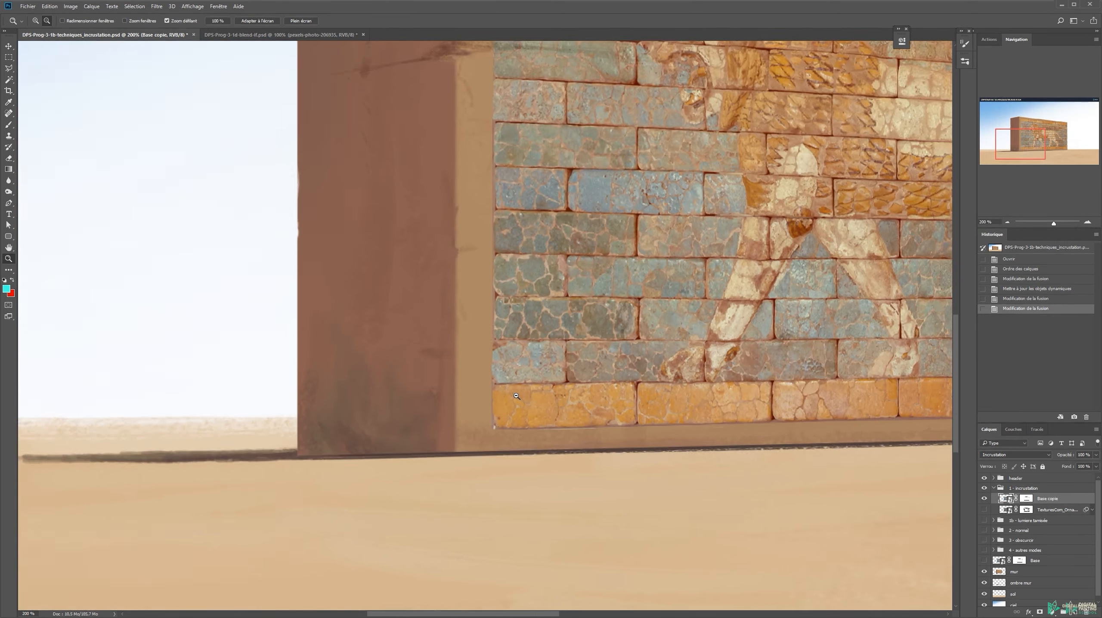
alt+click(636, 323)
key(v)
drag(765, 234, 715, 380)
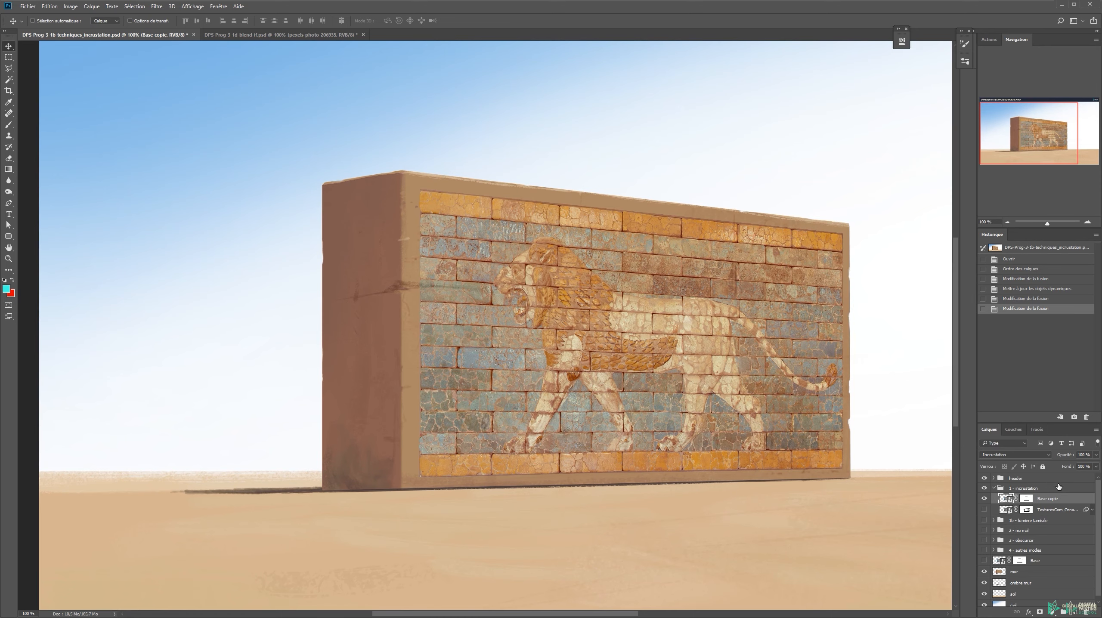
Step: Raise the Base copie layer's This Layer black threshold to 68 in its blending options, checking the effect on the mosaic's dark cracks
double_click(1074, 501)
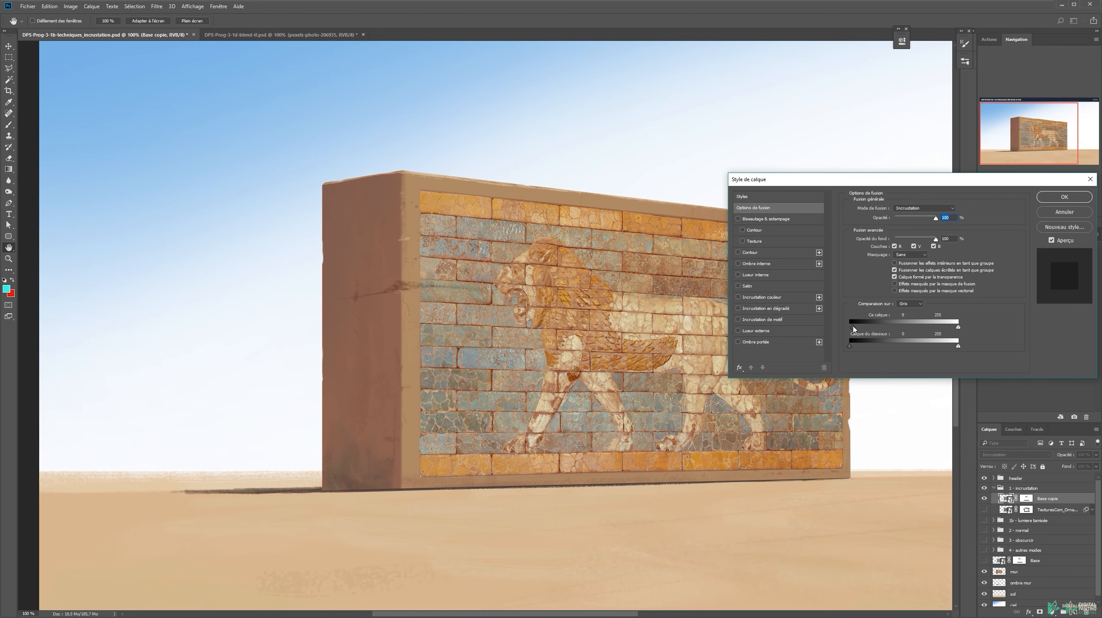
drag(857, 328, 867, 331)
key(ctrl+plus)
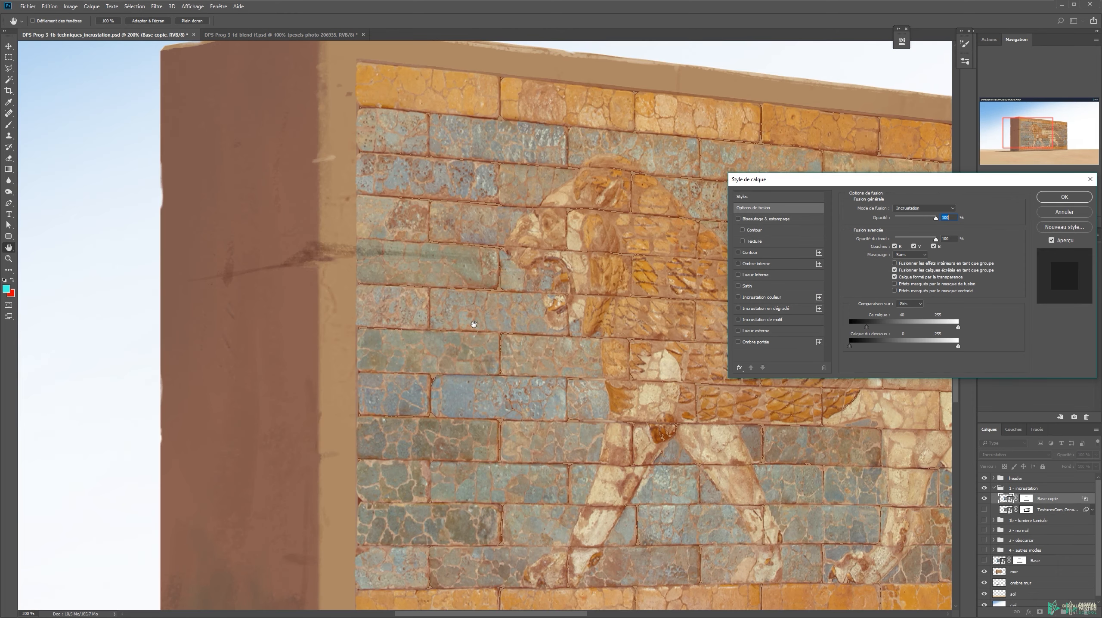
key(ctrl+plus)
drag(867, 326, 879, 331)
key(ctrl+minus)
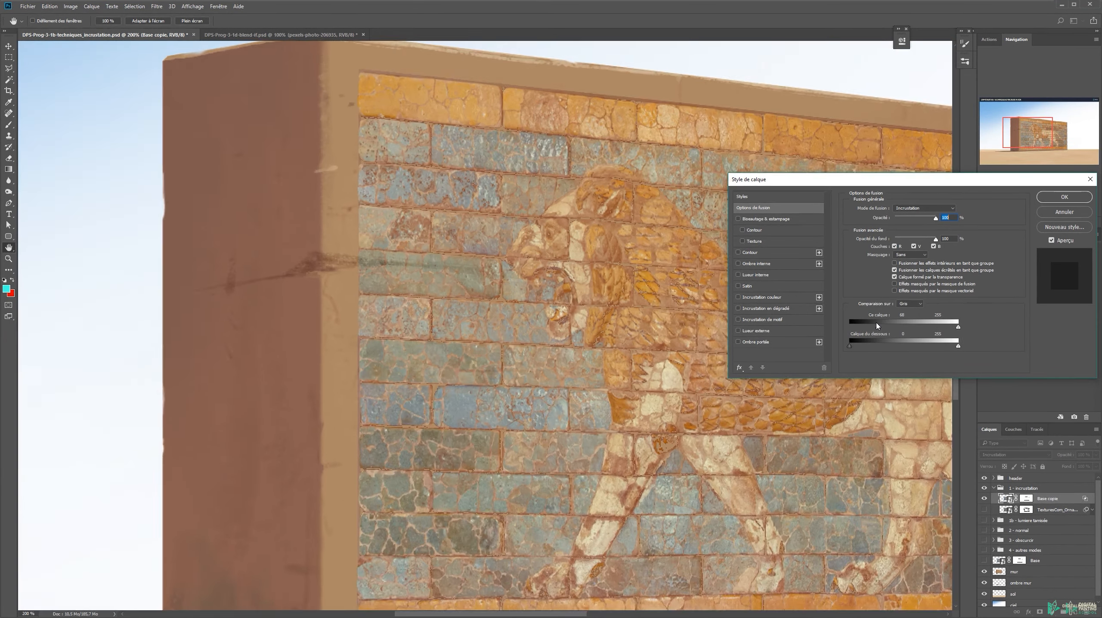
key(ctrl+minus)
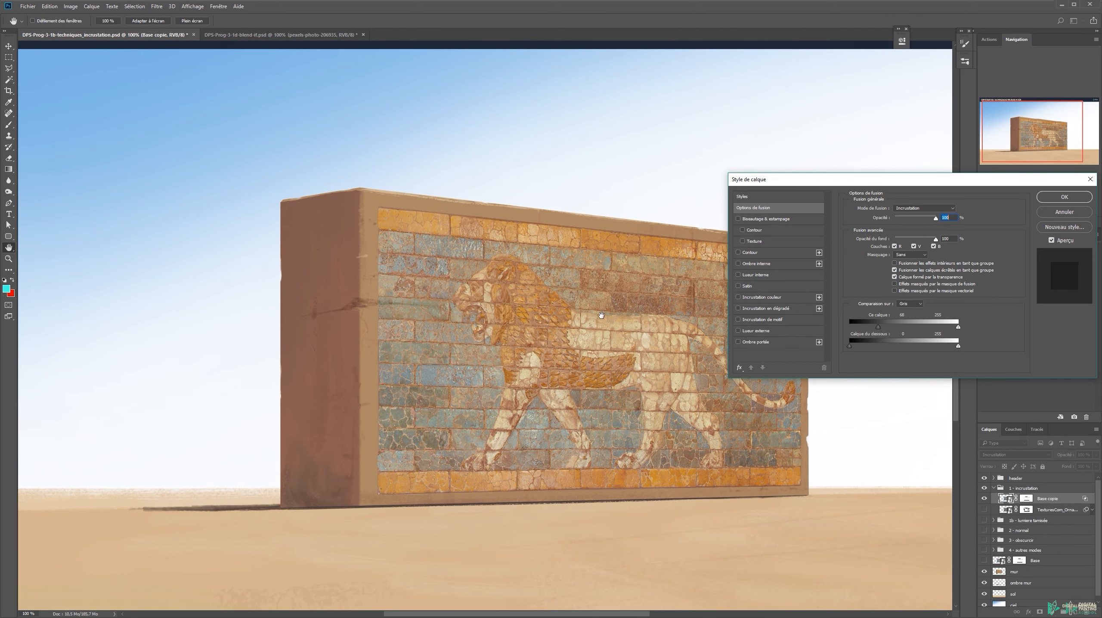
Step: Split the Base copie layer's This Layer black threshold to about 9 / 58, compare with the preview off, and apply it
key(alt)
drag(878, 328, 878, 327)
mouse_move(860, 328)
mouse_down()
mouse_move(848, 327)
mouse_move(870, 327)
mouse_move(853, 328)
mouse_up()
click(1056, 240)
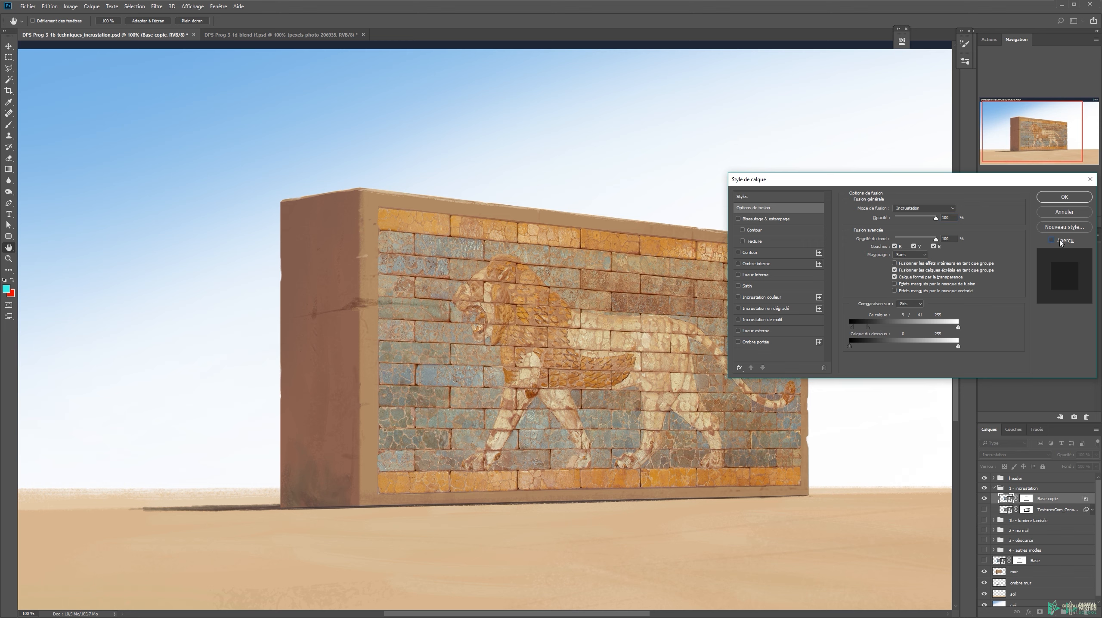
click(1060, 243)
drag(869, 327, 875, 327)
click(1056, 200)
key(v)
key(ctrl+minus)
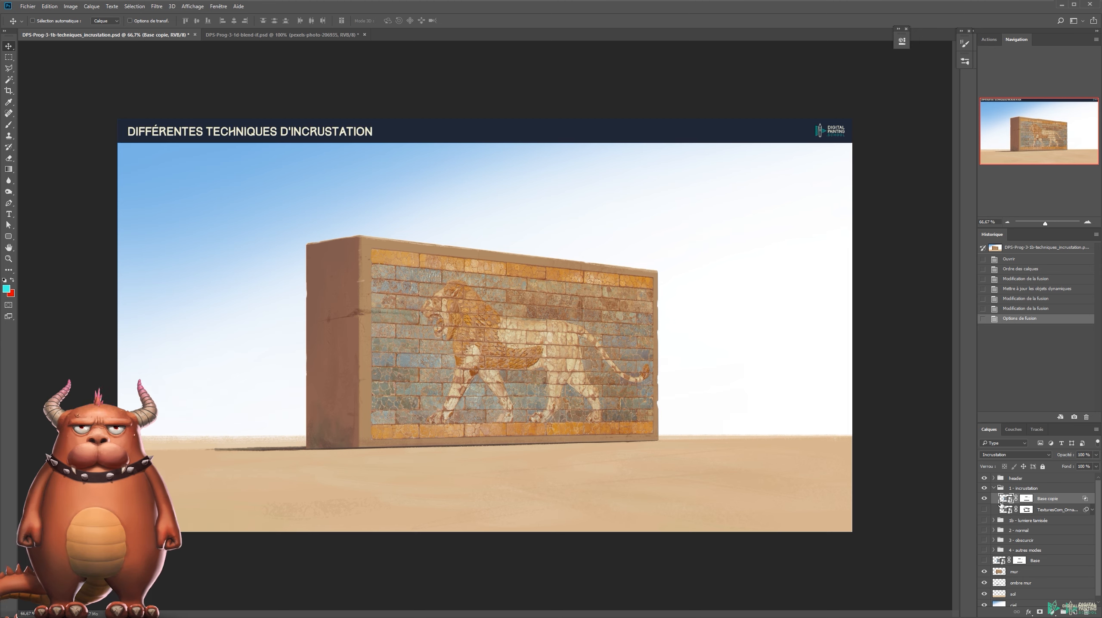
Step: Reopen the Base copie layer's blending options and set the Underlying Layer black threshold to about 134 to reveal the wall's dark cracks
double_click(988, 498)
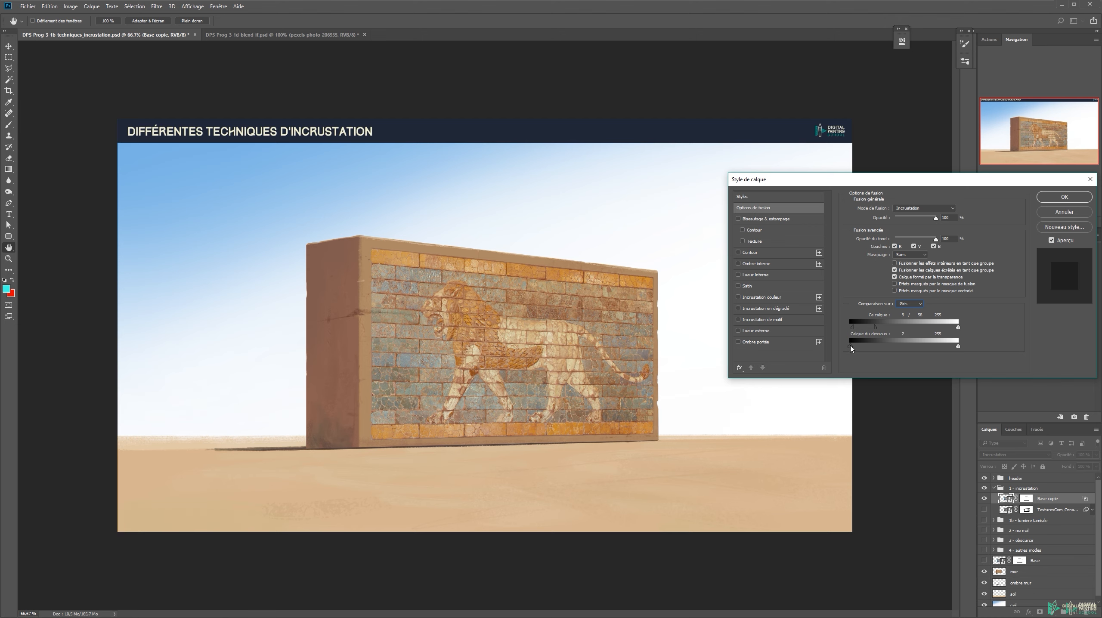
drag(853, 349, 923, 350)
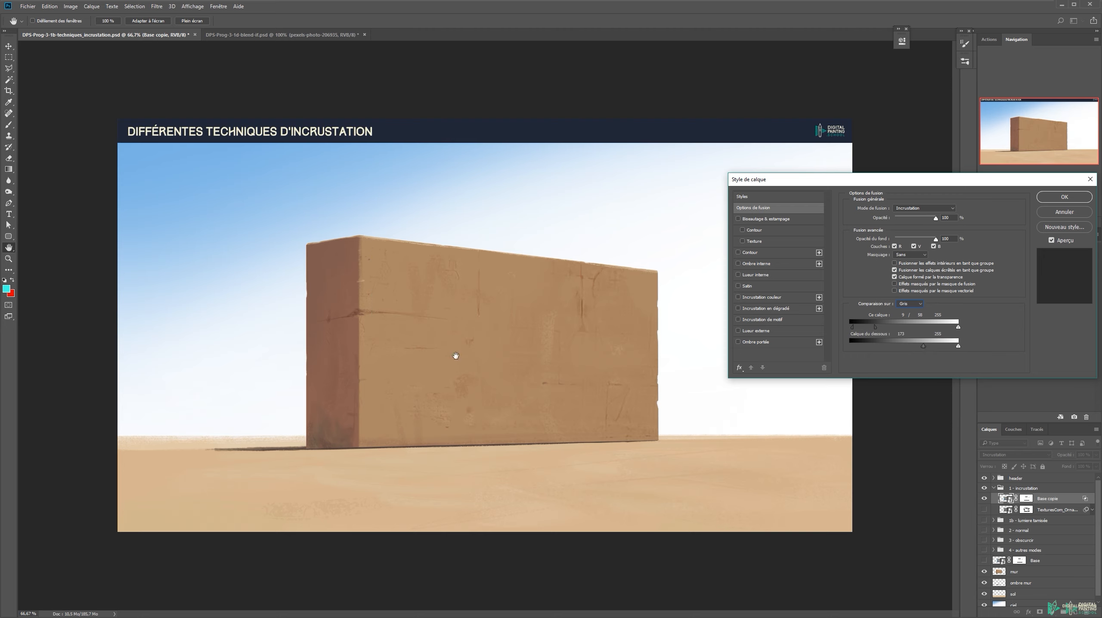
key(ctrl+plus)
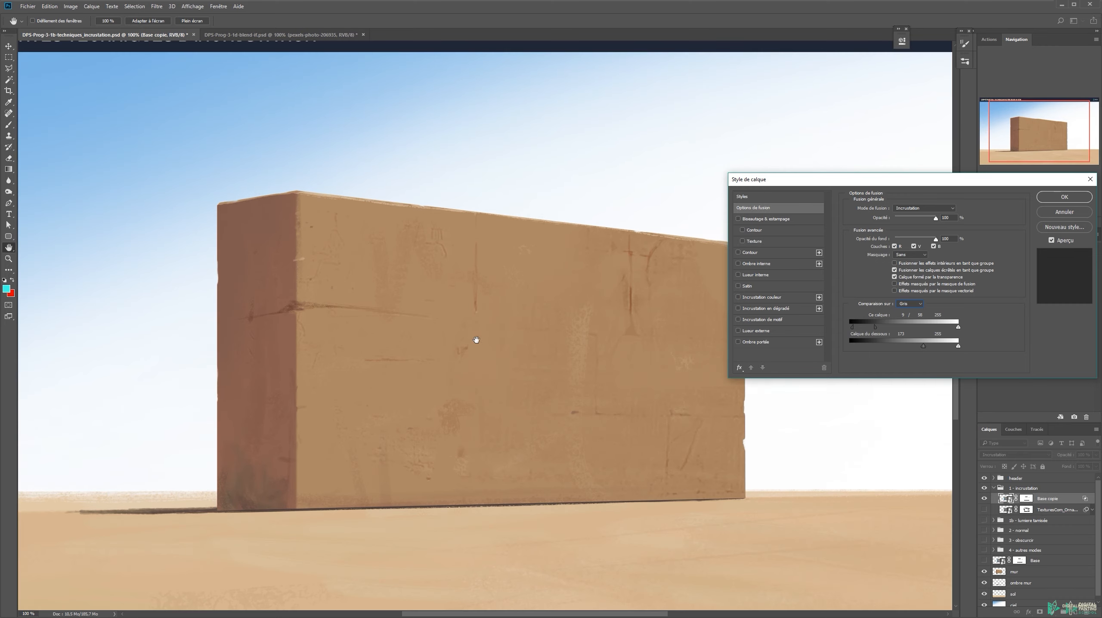
drag(475, 315, 434, 298)
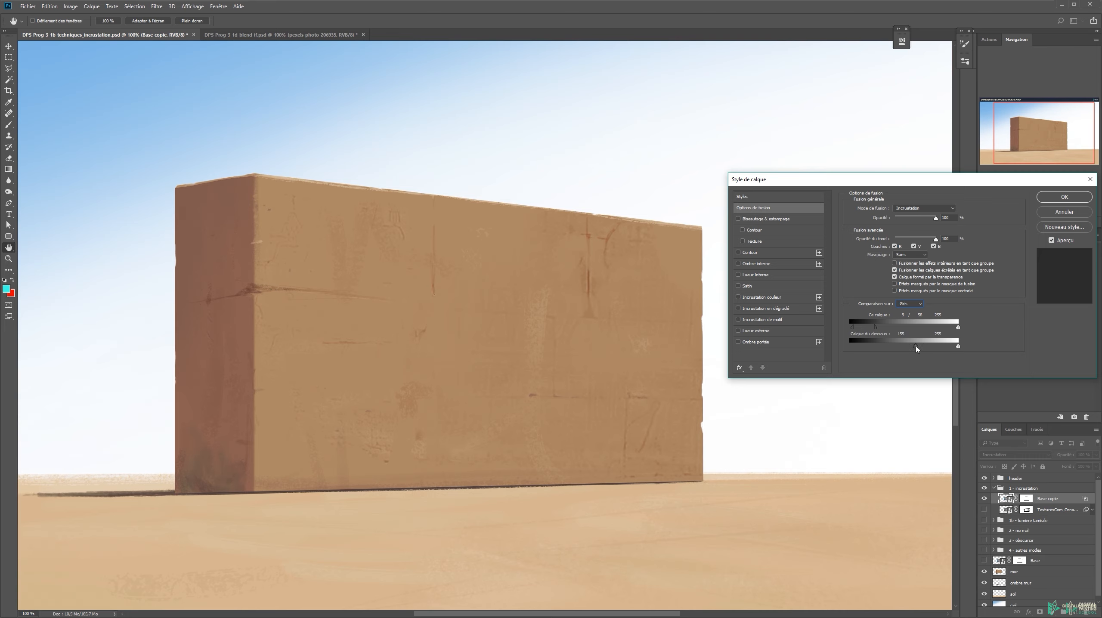
drag(915, 349, 909, 349)
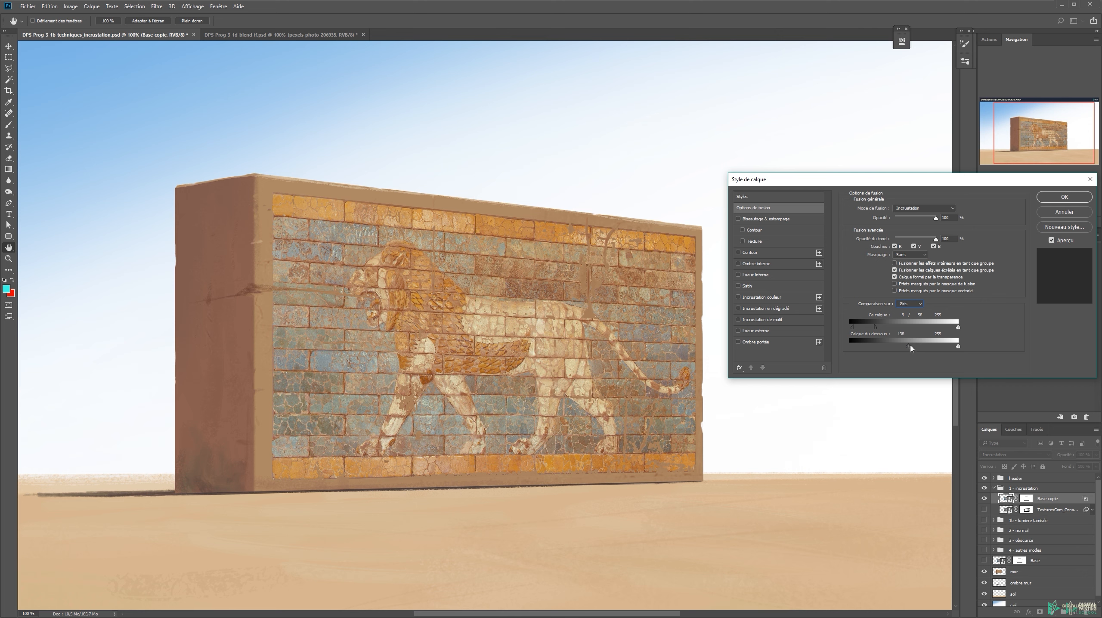
drag(908, 349, 907, 348)
Step: Split the Underlying Layer black threshold to about 129 / 139 for a soft transition and apply it
key(alt)
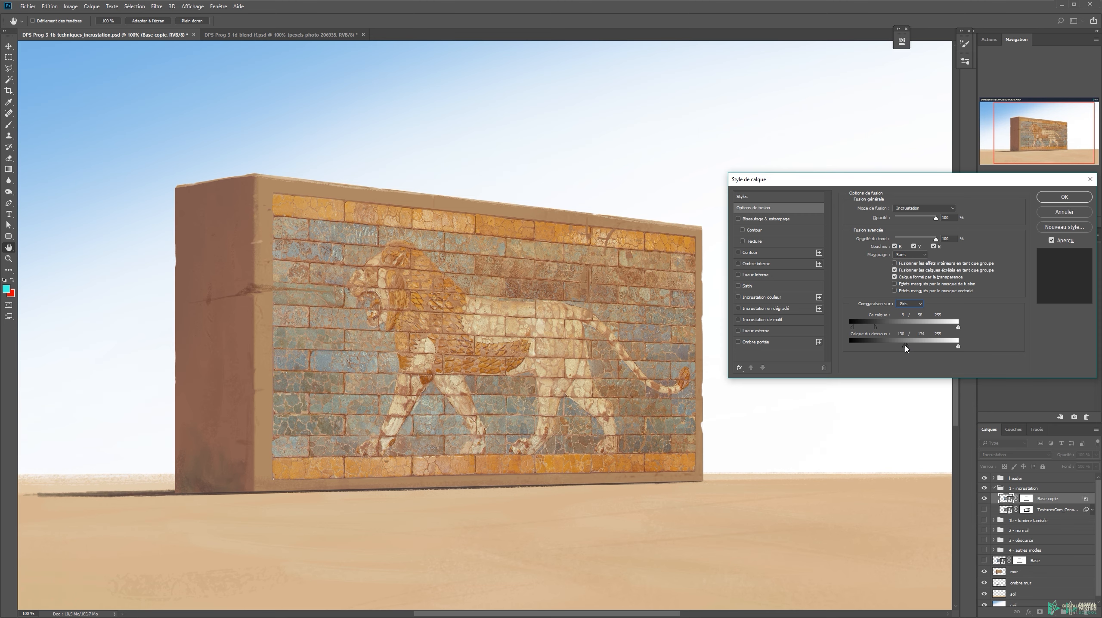
drag(908, 346, 910, 347)
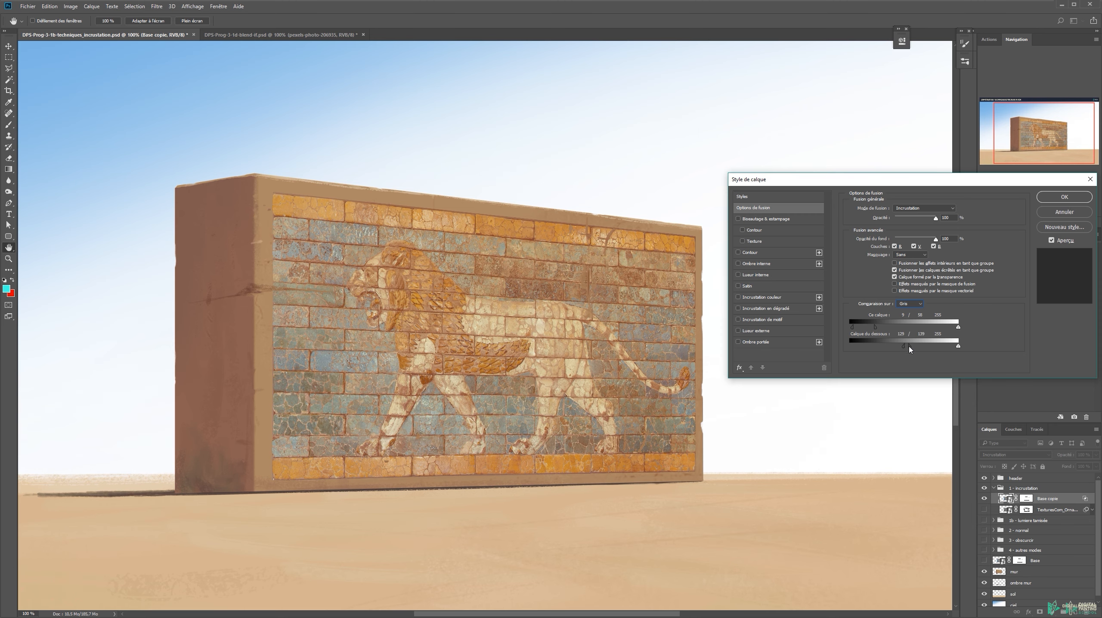
click(1058, 198)
Step: Try darkening the mur layer beneath the mosaic with the Burn tool, and undo the strokes
click(1014, 567)
key(i)
key(o)
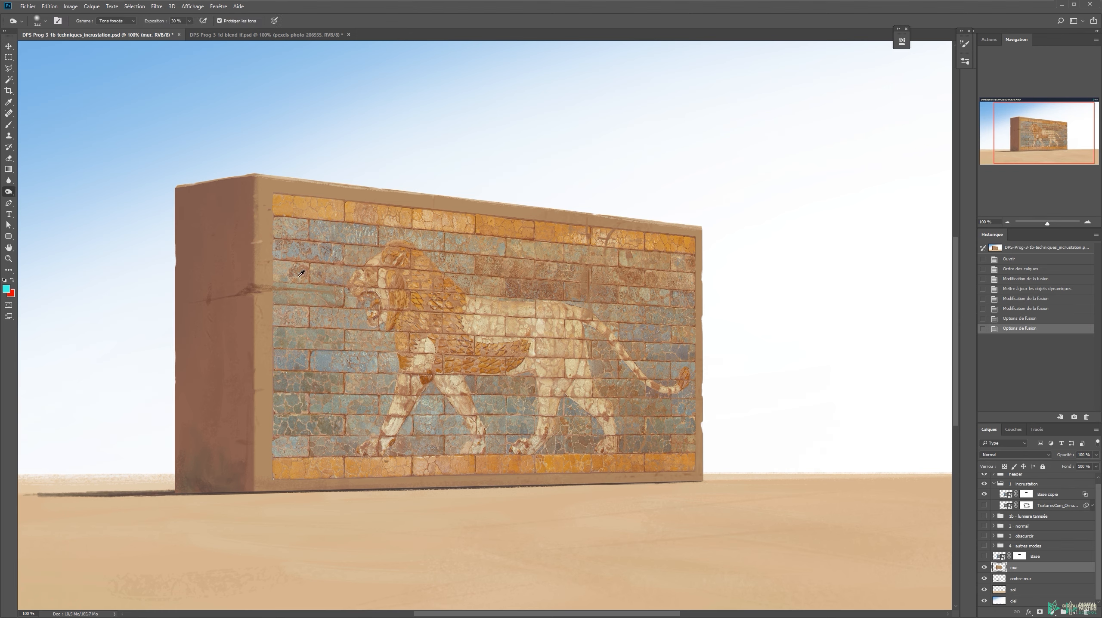
key(bracketright)
drag(346, 292, 615, 252)
key(ctrl+z)
key(ctrl+z)
key(ctrl+z)
key(ctrl+z)
key(ctrl+z)
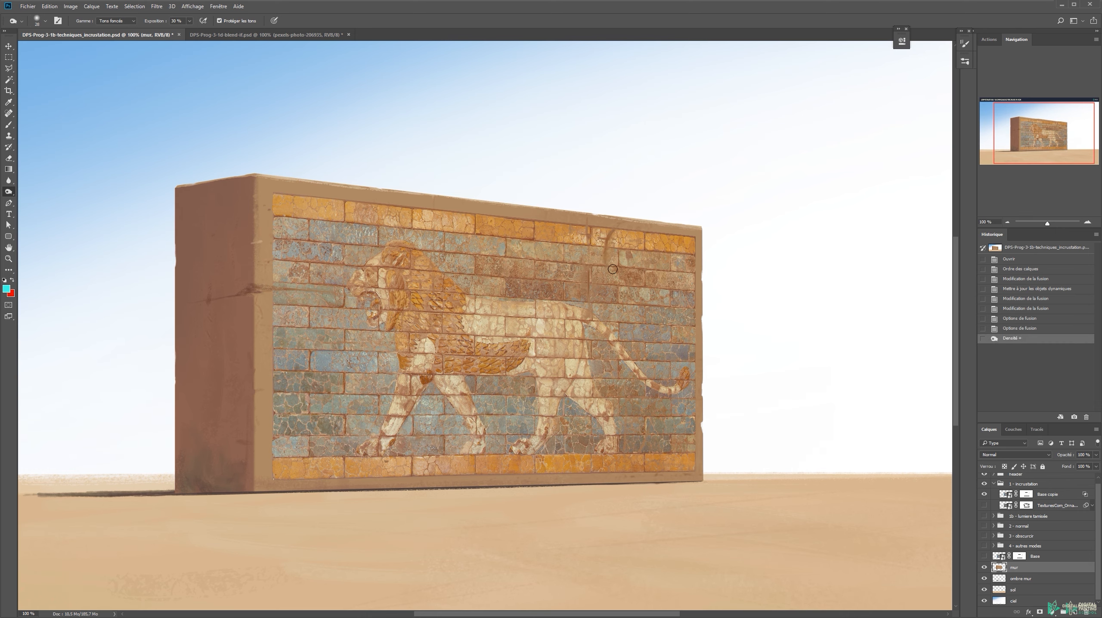
Step: Fit the lion wall picture in view and switch to the DPS-Prog-3-1d-blend-if.psd document
key(v)
key(ctrl+0)
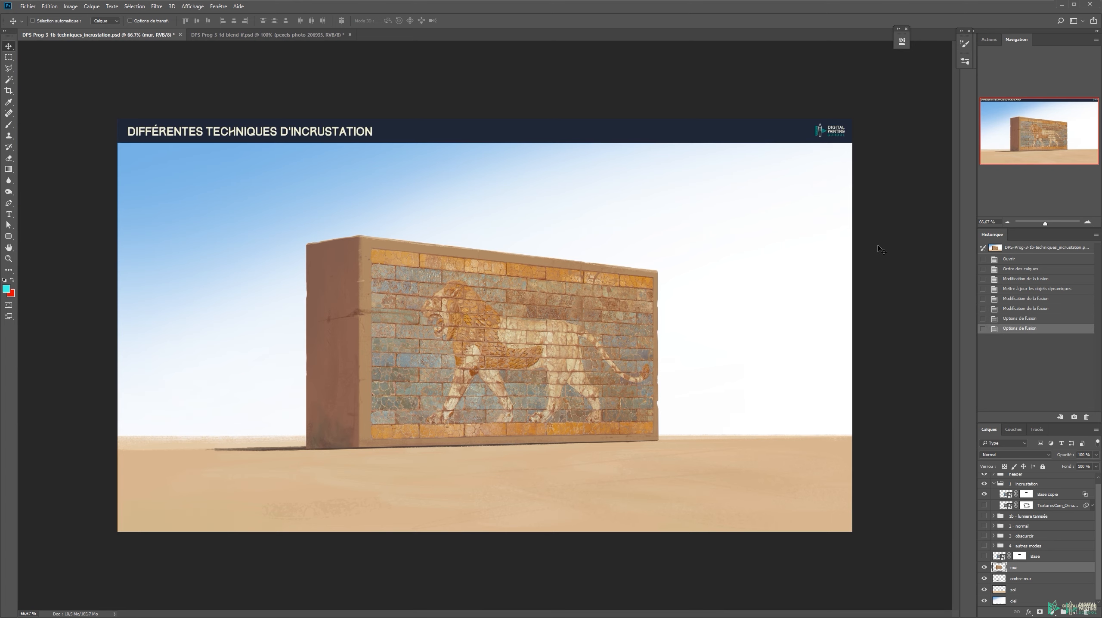
click(253, 36)
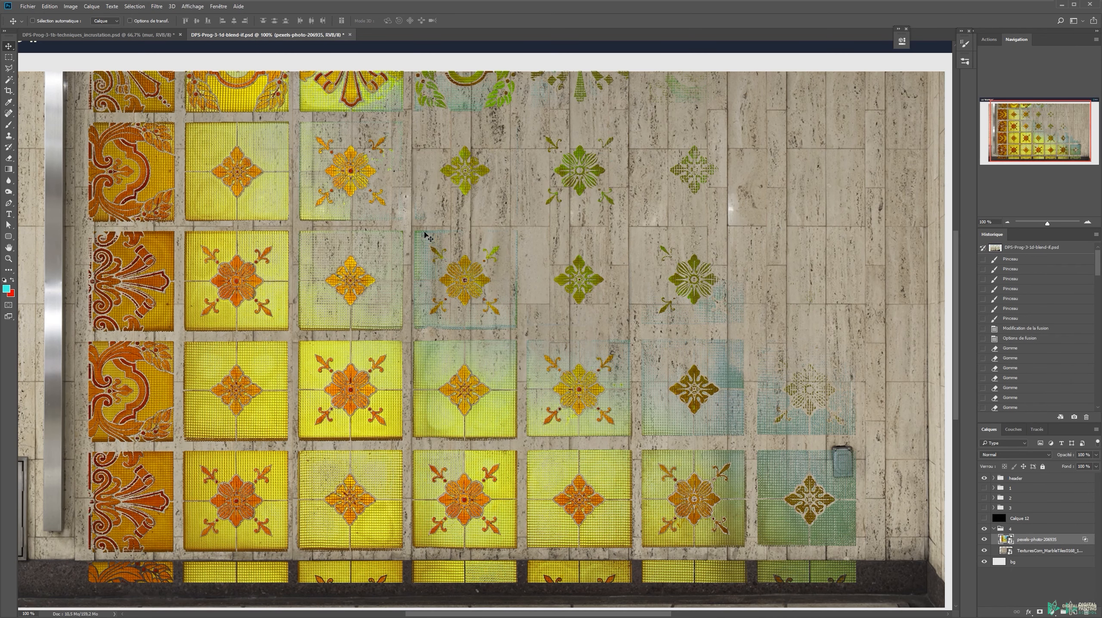